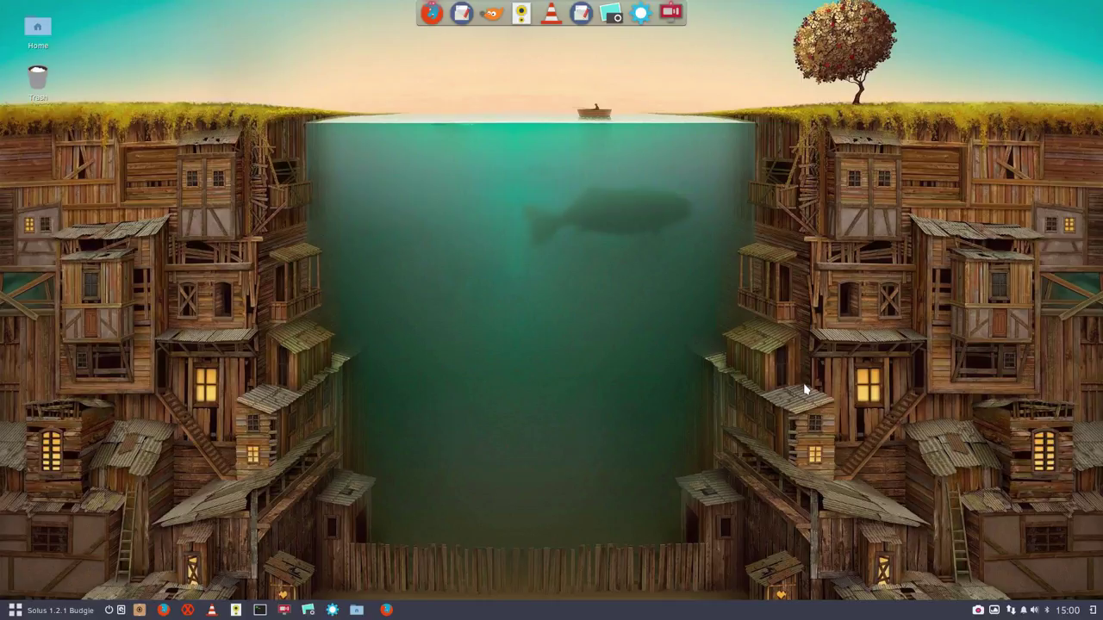
Examine the current theme's look in the application menu categories and in the sidebar's Applets and Notifications views
left_click(50, 608)
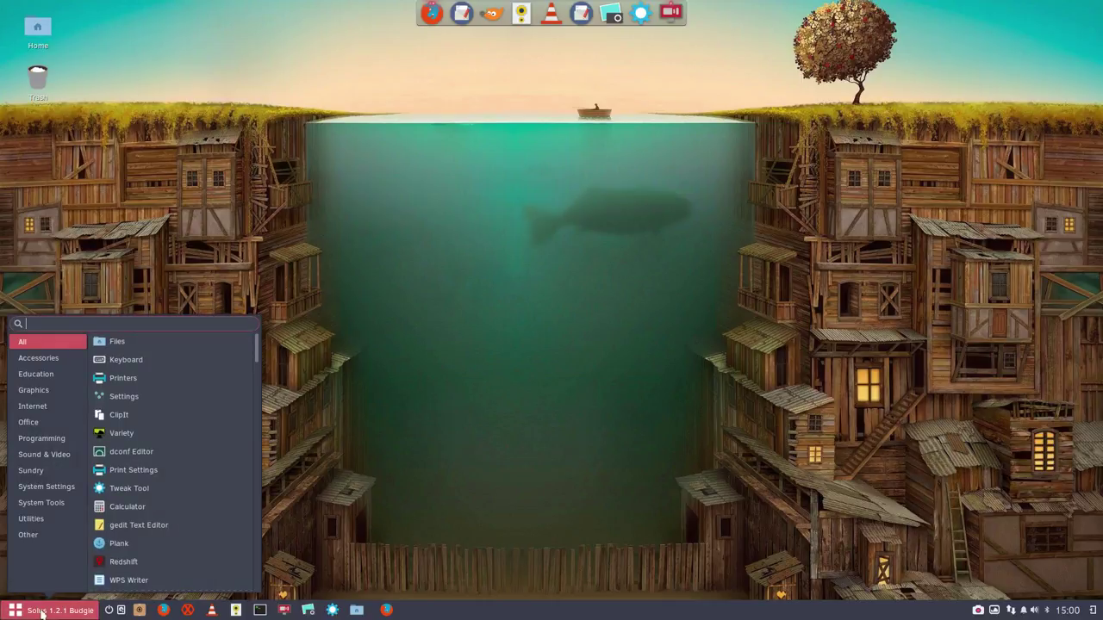
mouse_move(38, 374)
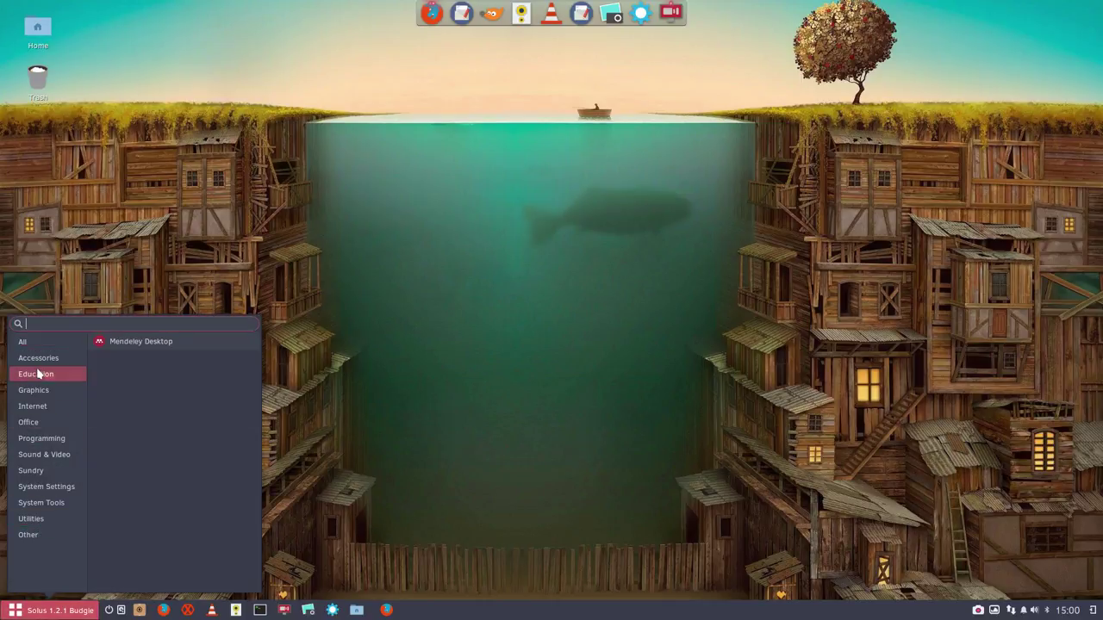
mouse_move(31, 521)
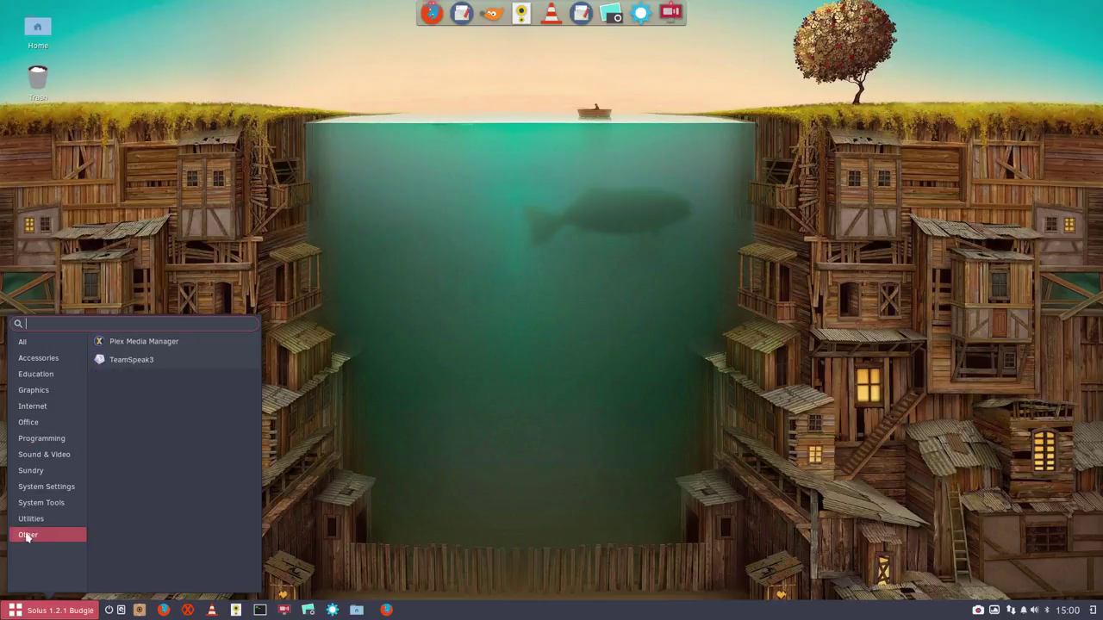
left_click(670, 492)
left_click(1093, 610)
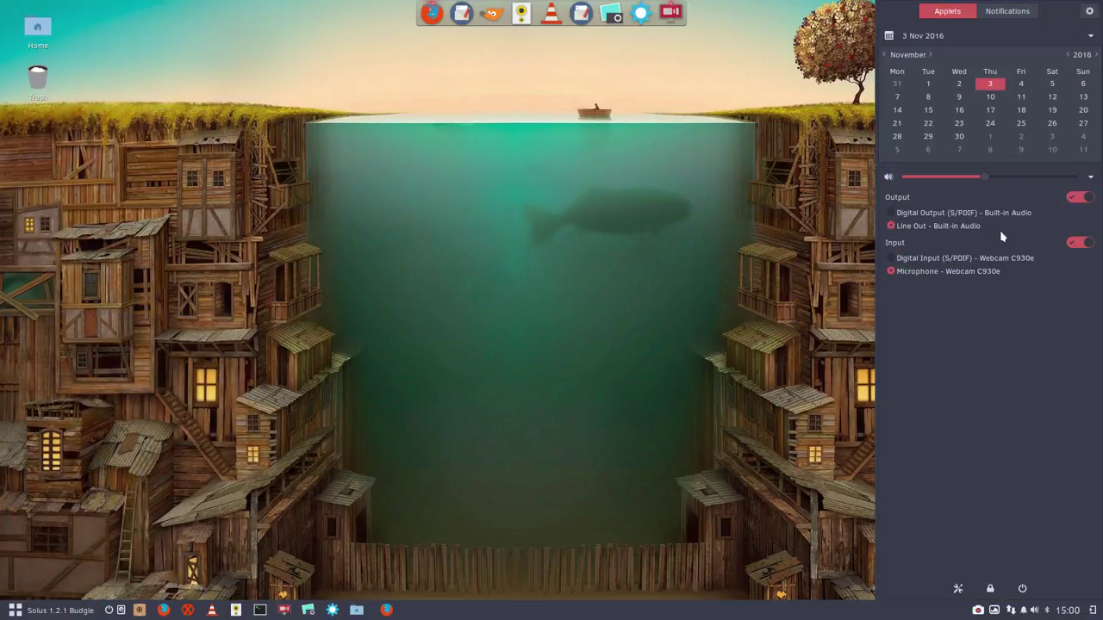
left_click(1006, 11)
left_click(947, 11)
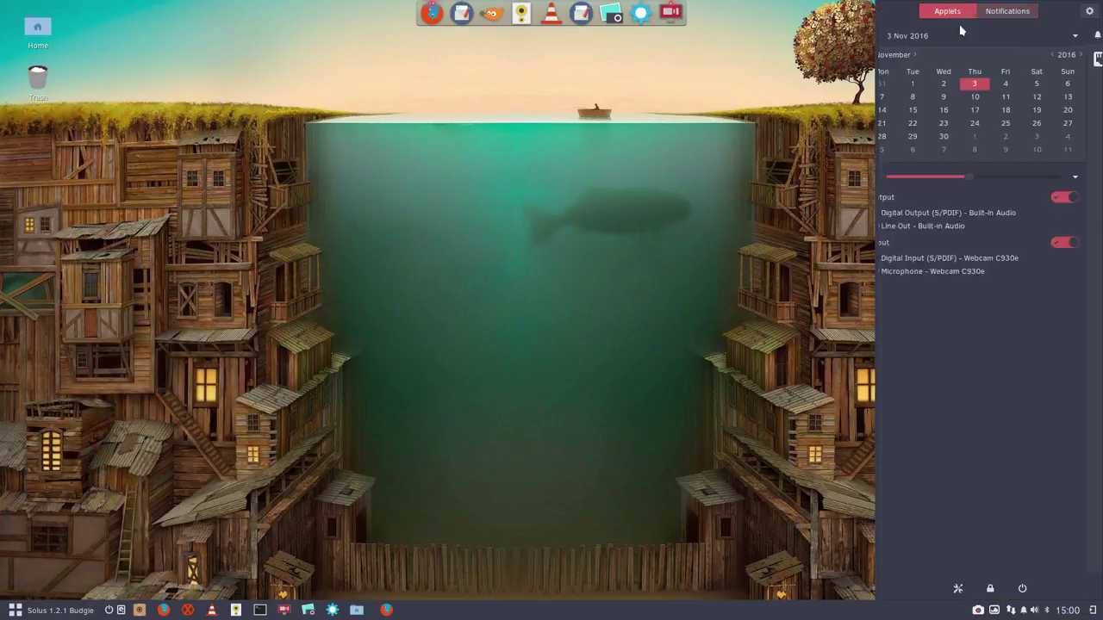
left_click(671, 417)
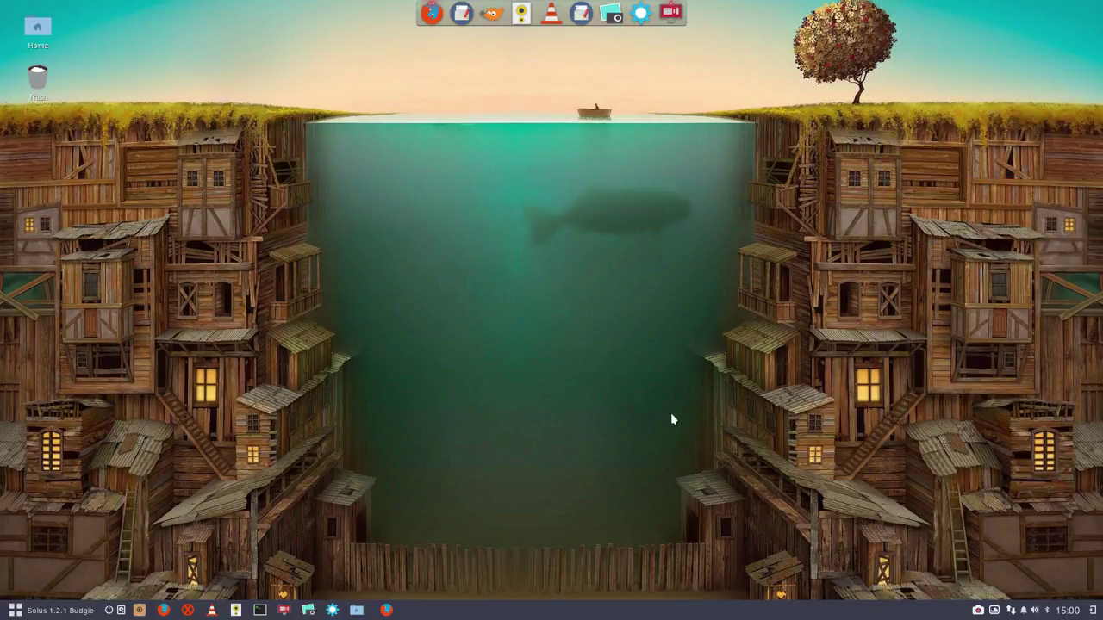
Switch to Firefox and open the Arc-Theme-Colora GitHub repository from the "arc theme colora" search results
left_click(387, 610)
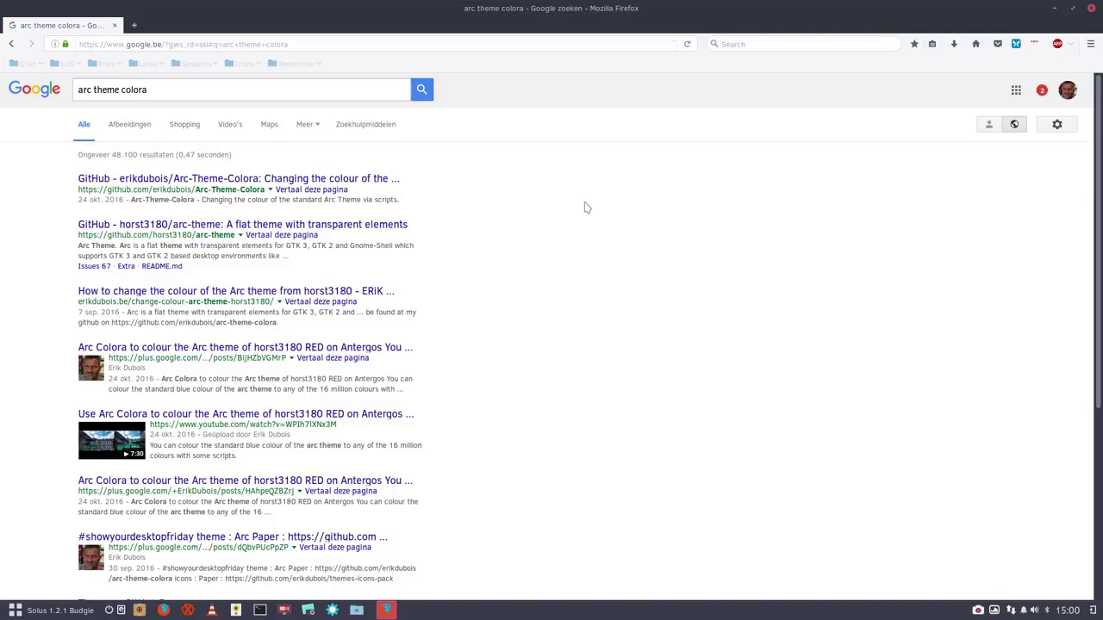
left_click(205, 181)
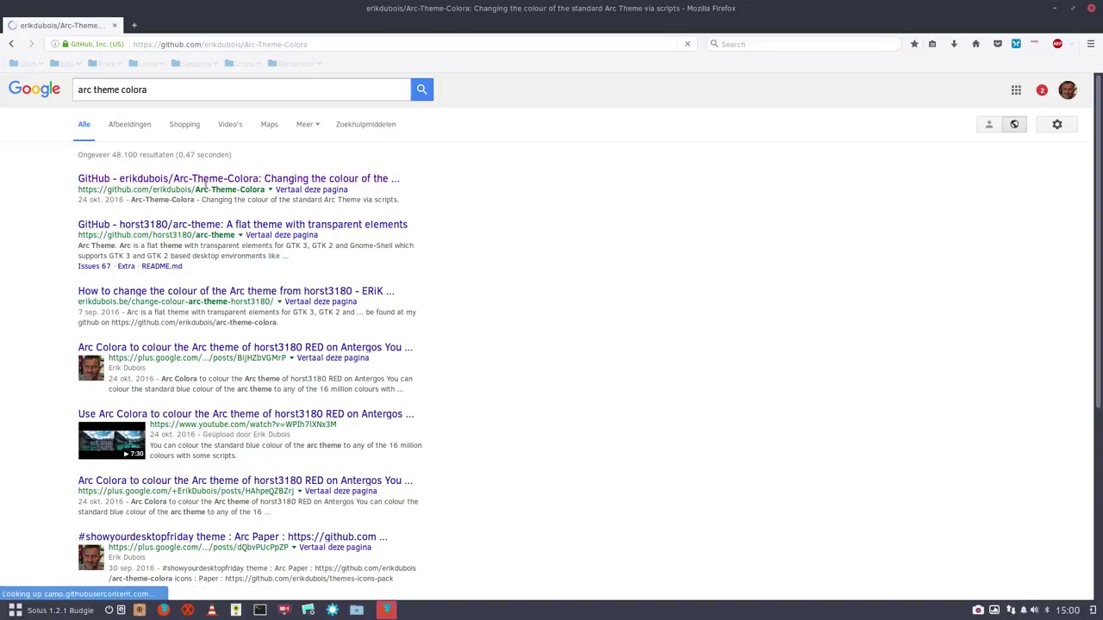
Read through the Arc-Theme-Colora README, from the script list and theme screenshots to the installation, supported distros and uninstall sections
scroll(206, 354, "down", 4)
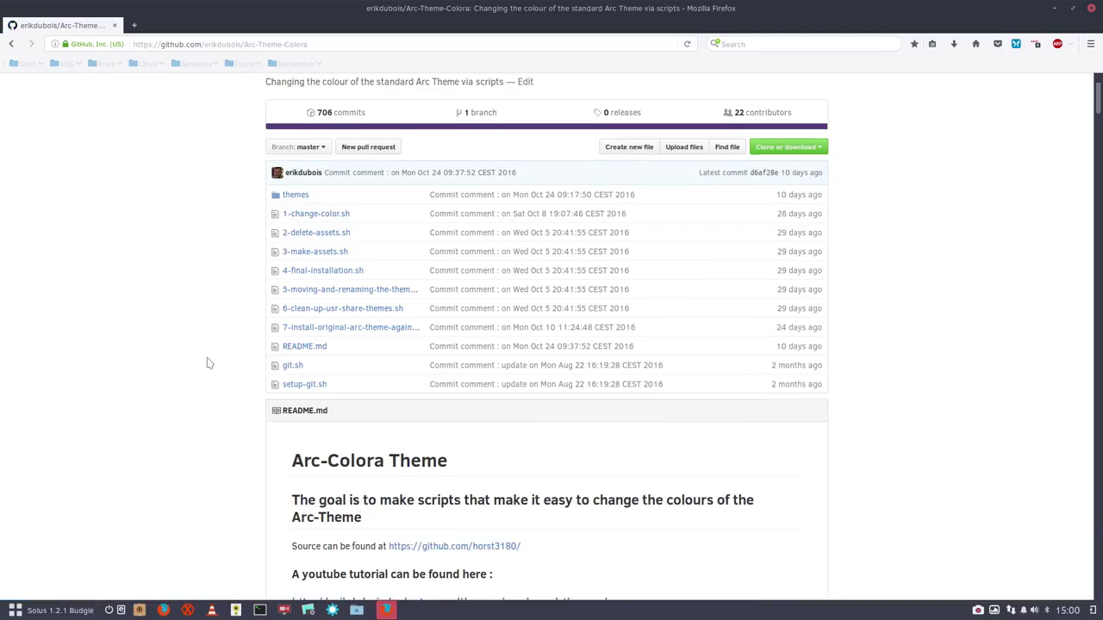
scroll(207, 370, "up", 3)
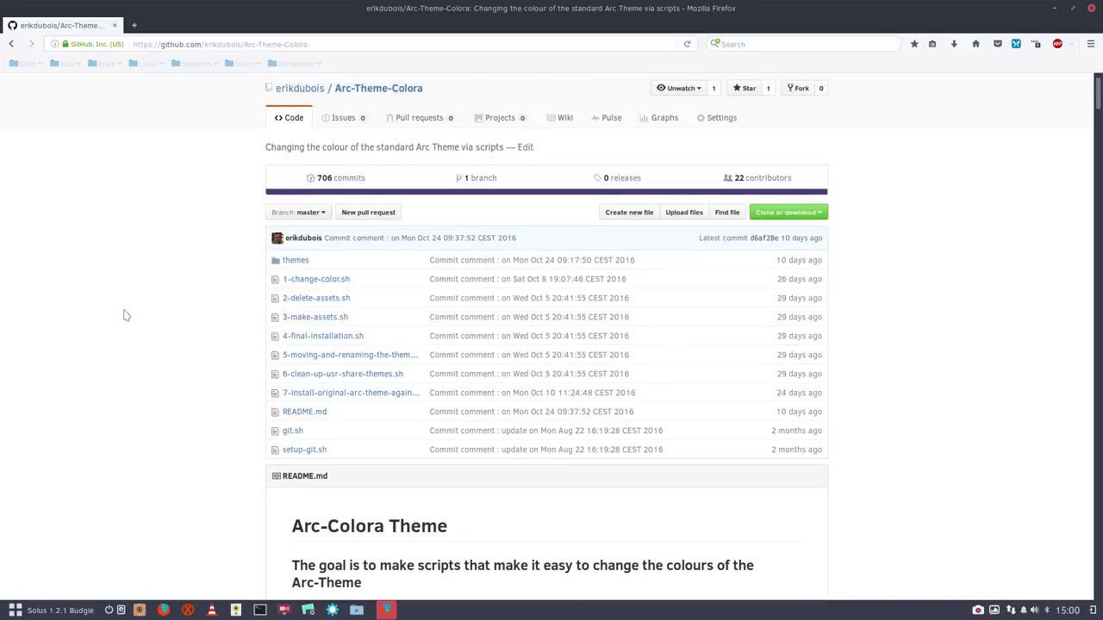
scroll(125, 317, "down", 7)
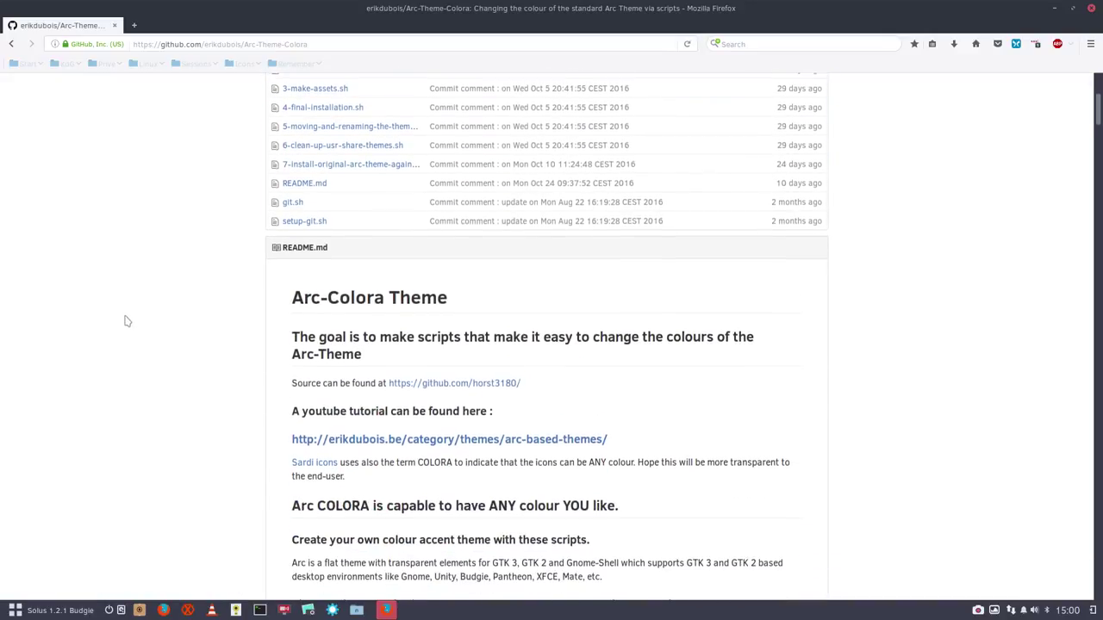
scroll(147, 396, "down", 3)
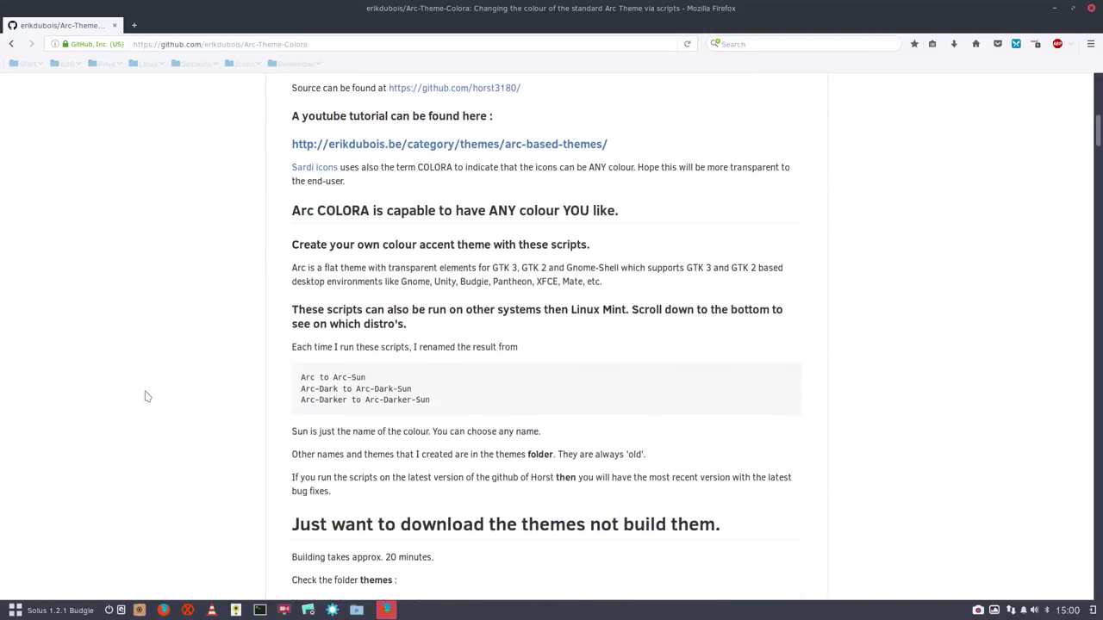
scroll(147, 397, "down", 20)
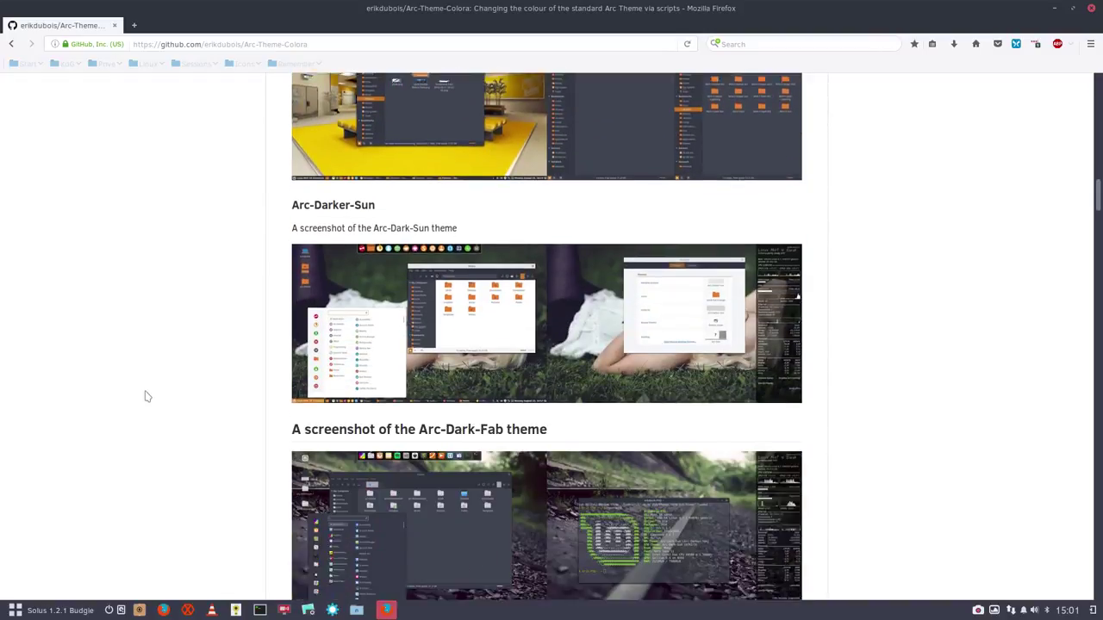
scroll(146, 397, "down", 20)
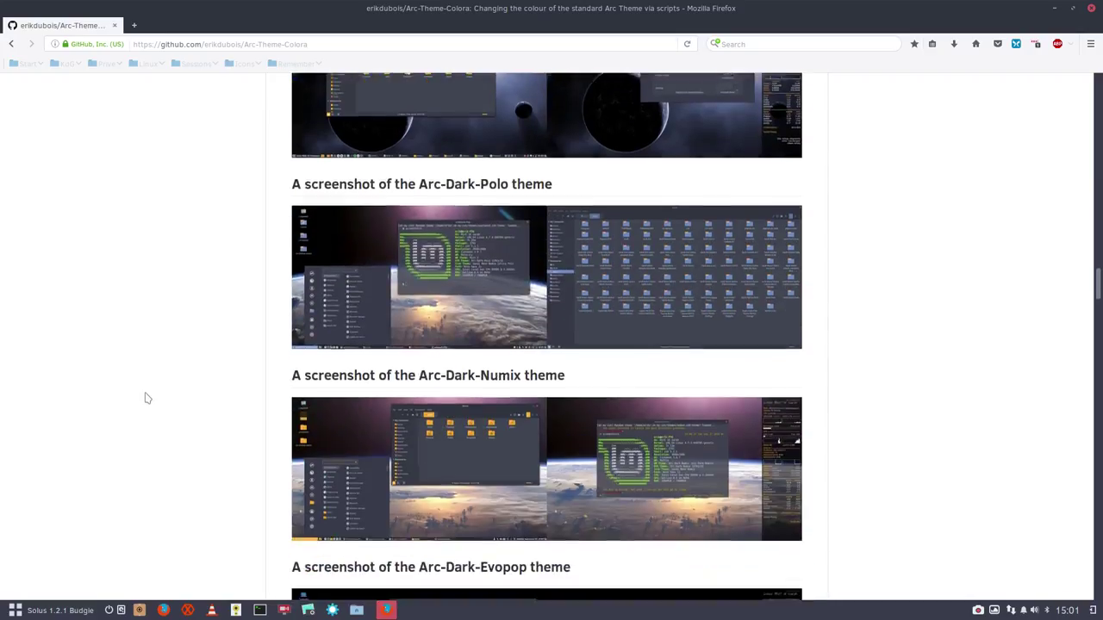
scroll(147, 398, "down", 20)
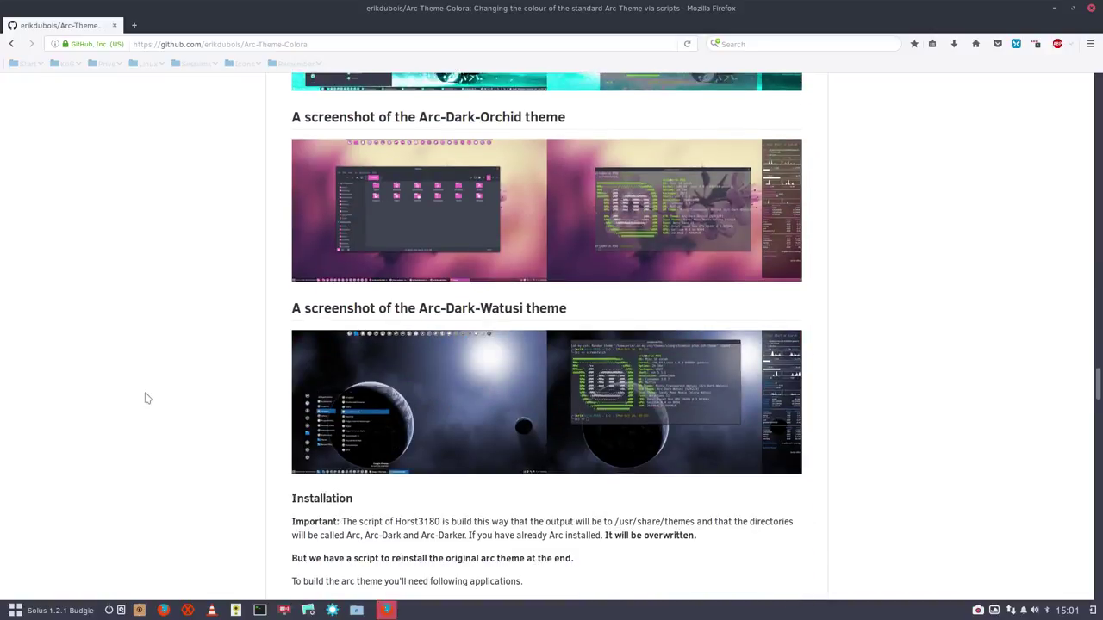
scroll(146, 398, "down", 20)
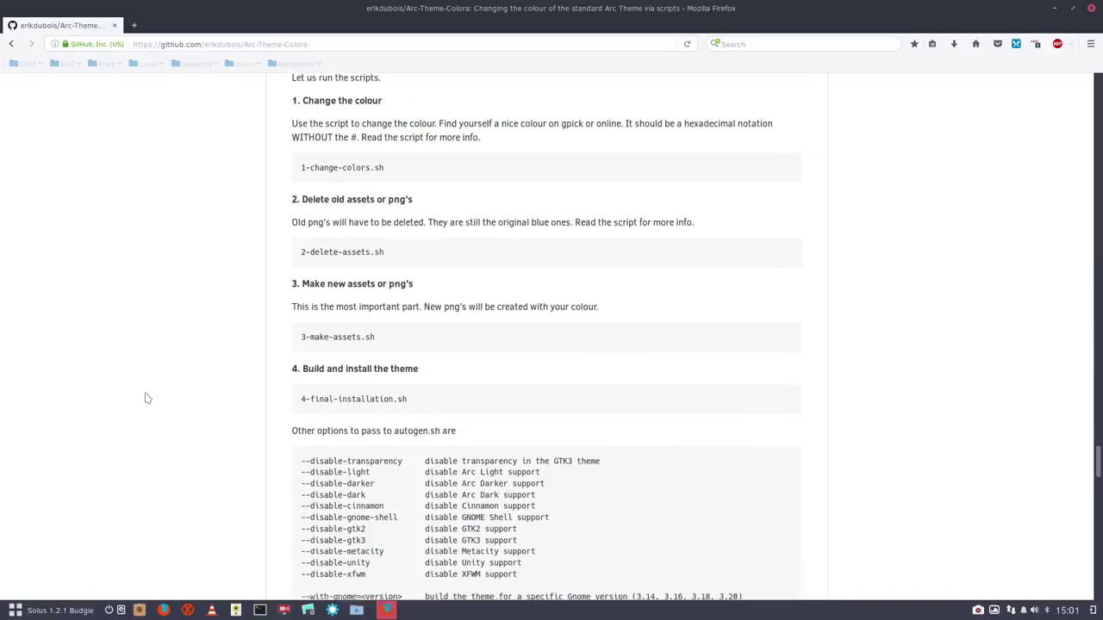
scroll(146, 398, "down", 8)
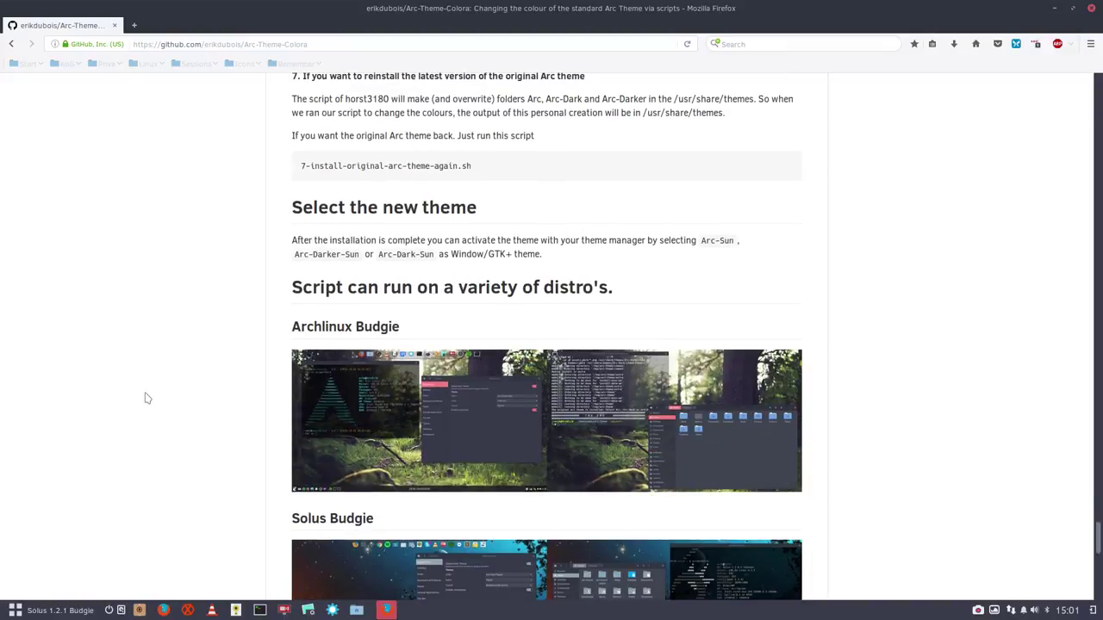
scroll(146, 399, "down", 10)
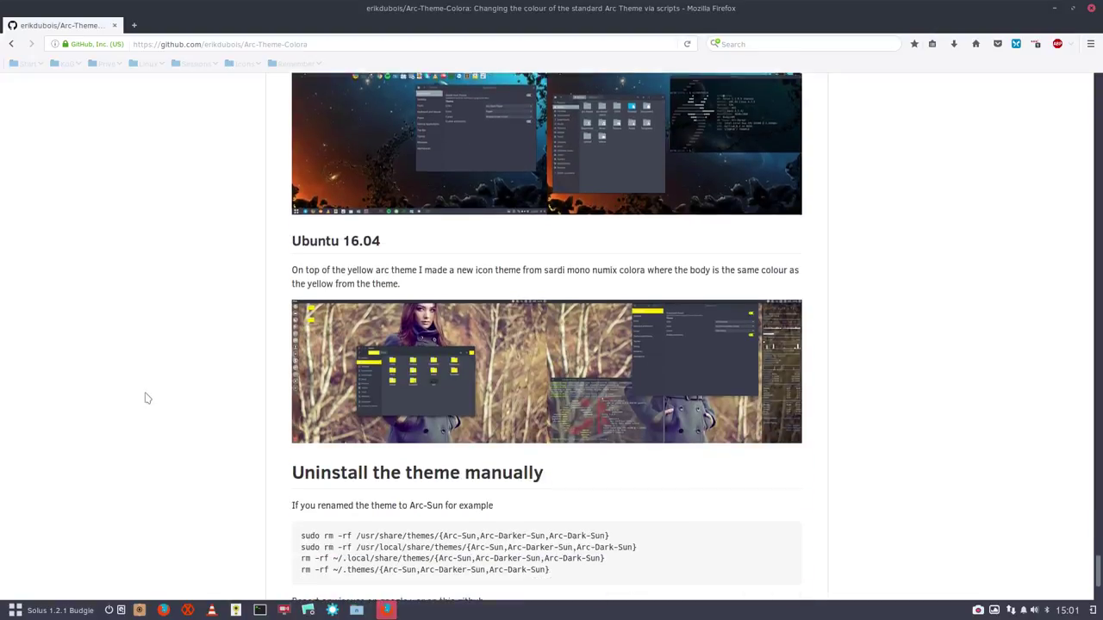
scroll(146, 398, "down", 3)
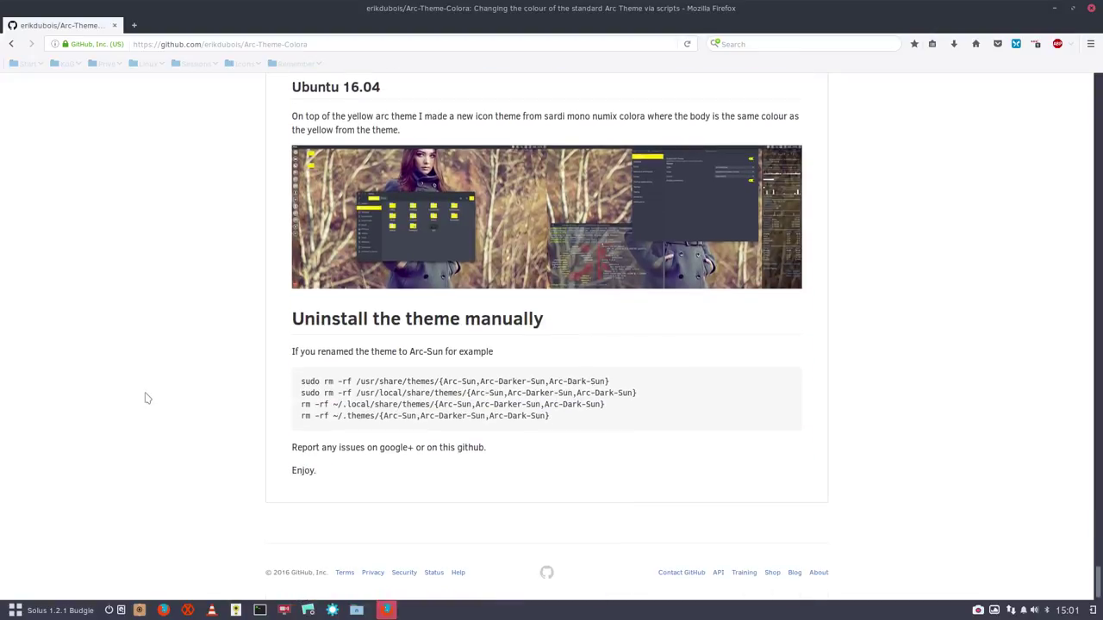
scroll(758, 349, "up", 20)
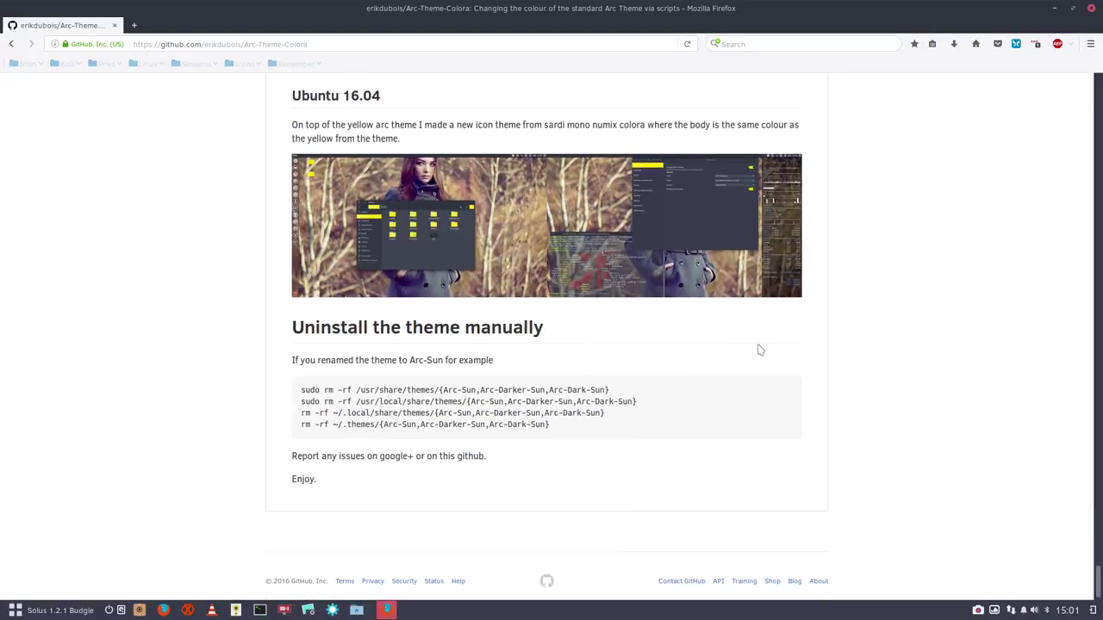
scroll(758, 350, "up", 20)
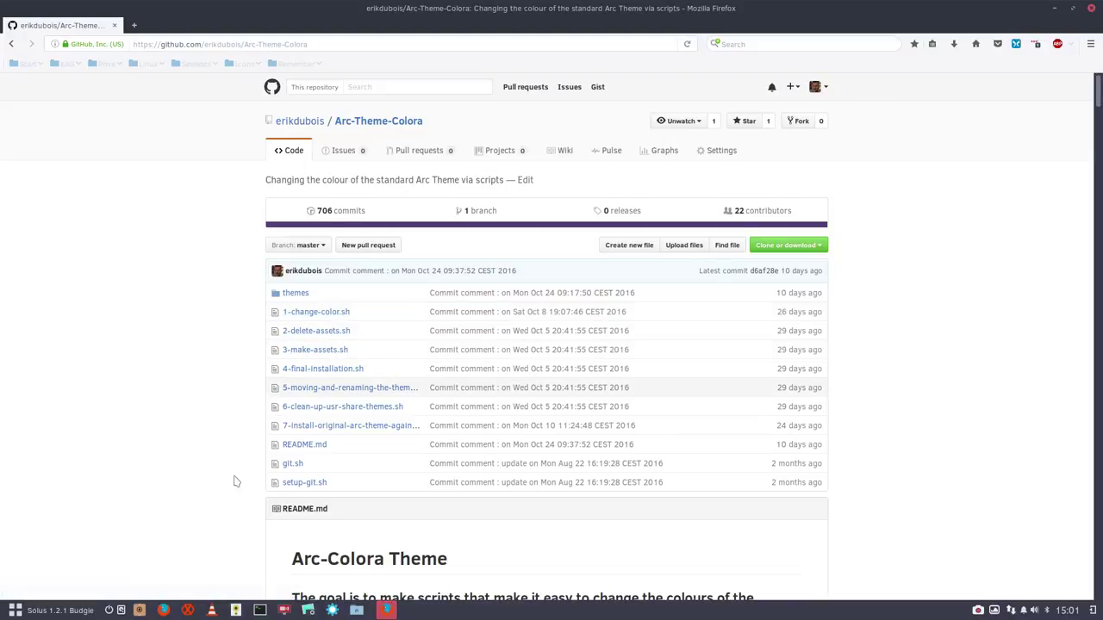
Review the README section on downloading ready-made themes with its Arc-Sun screenshots, and minimize the browser
scroll(235, 482, "down", 8)
scroll(233, 489, "down", 15)
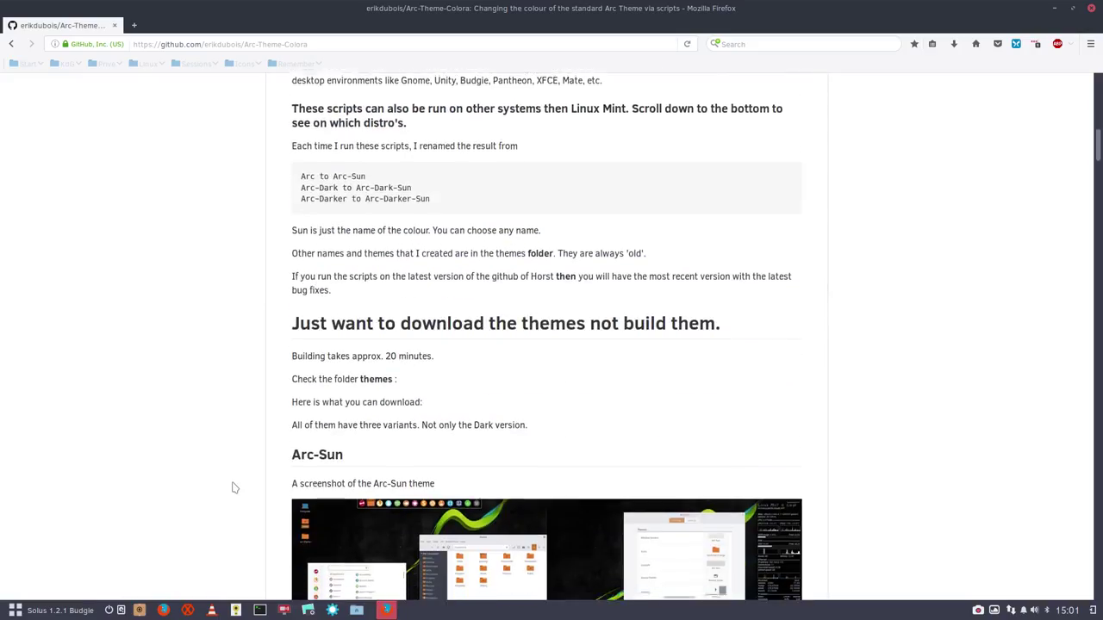
scroll(232, 488, "down", 7)
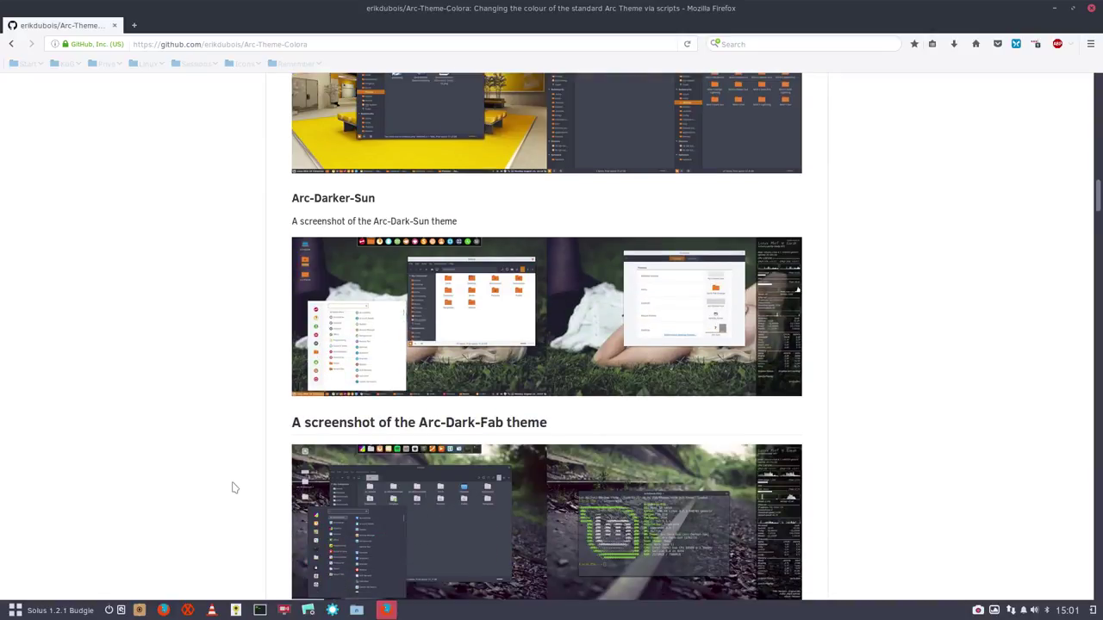
left_click(1055, 9)
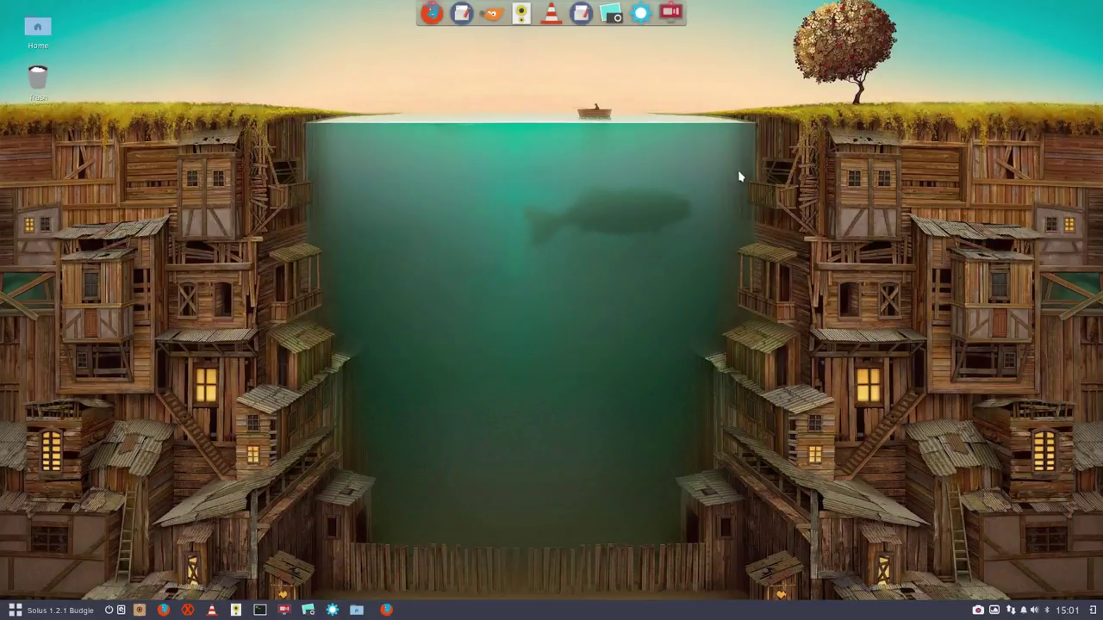
Open the Arc Theme Colora folder inside DATA/Ultimate-Solus in the file manager
left_click(357, 610)
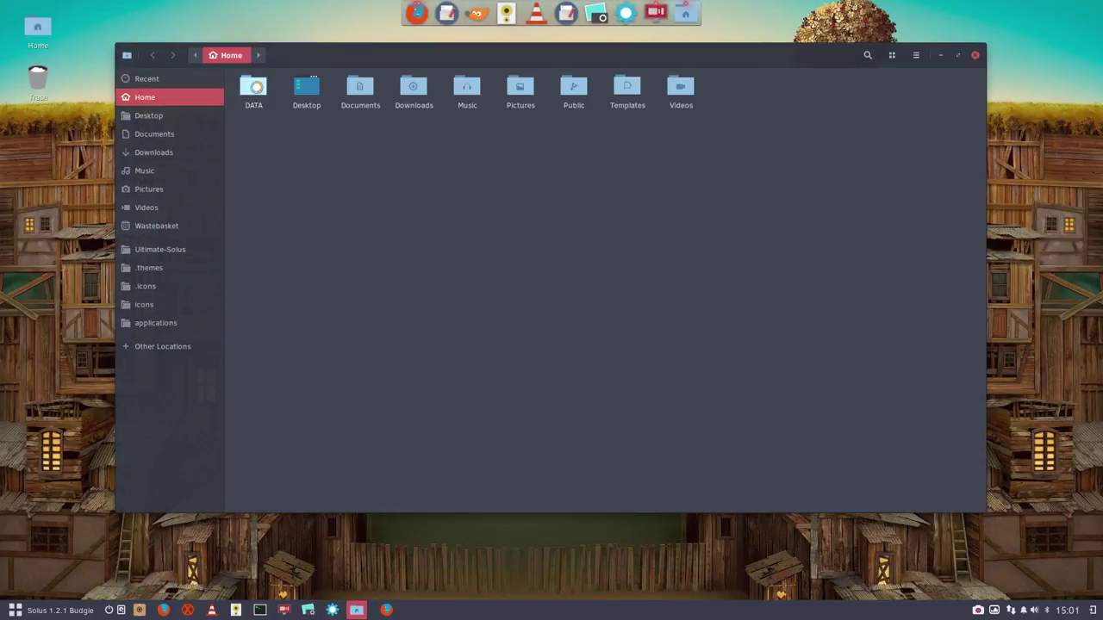
double_click(259, 90)
double_click(305, 91)
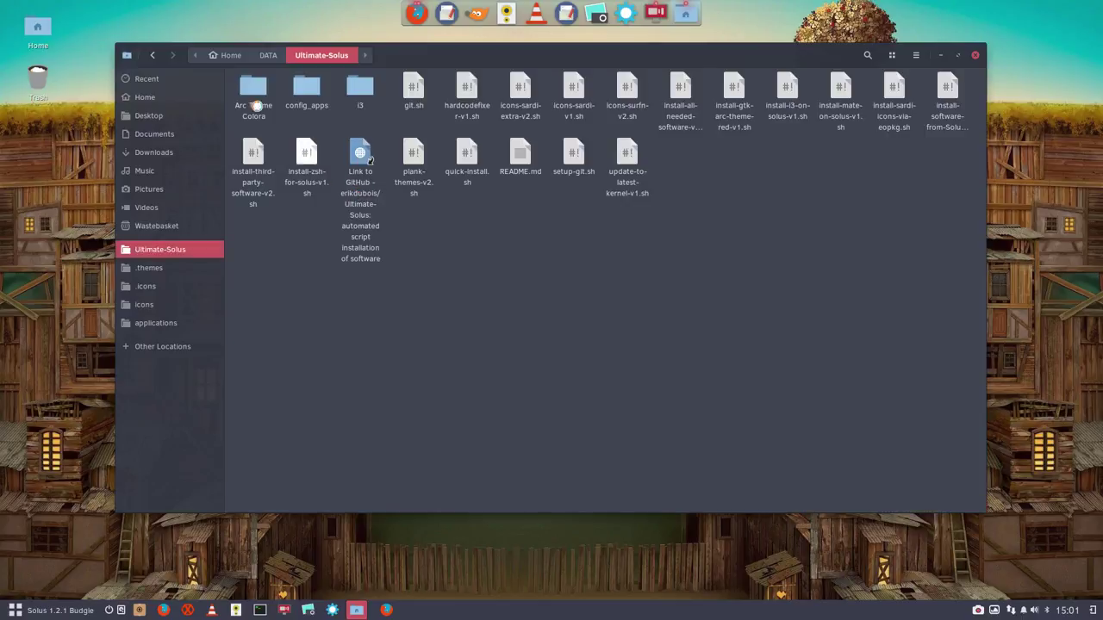
left_click(255, 86)
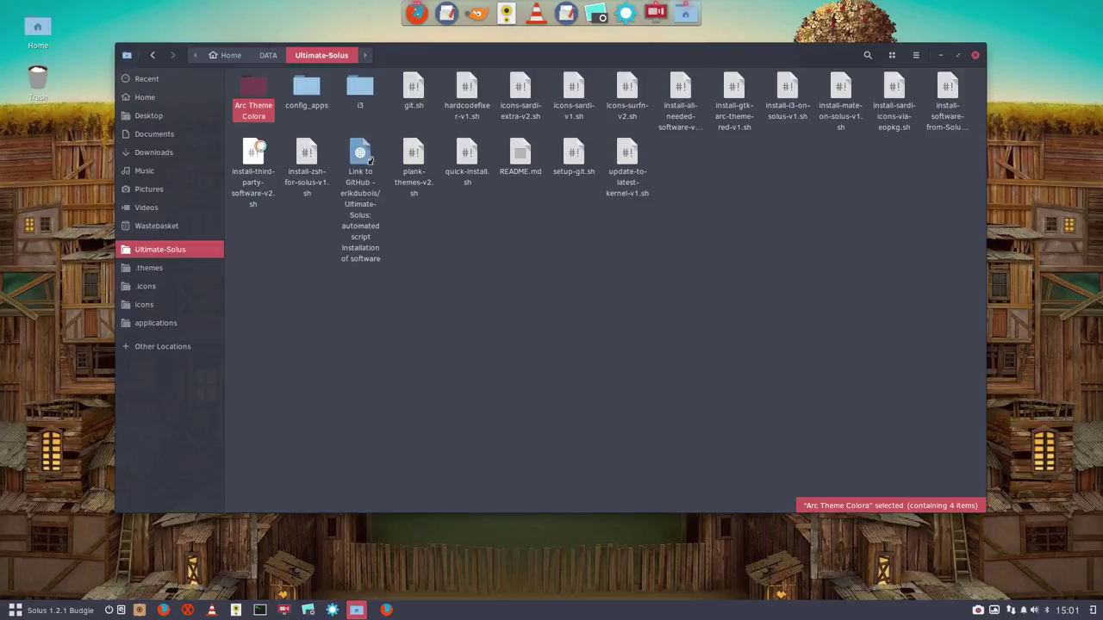
double_click(249, 84)
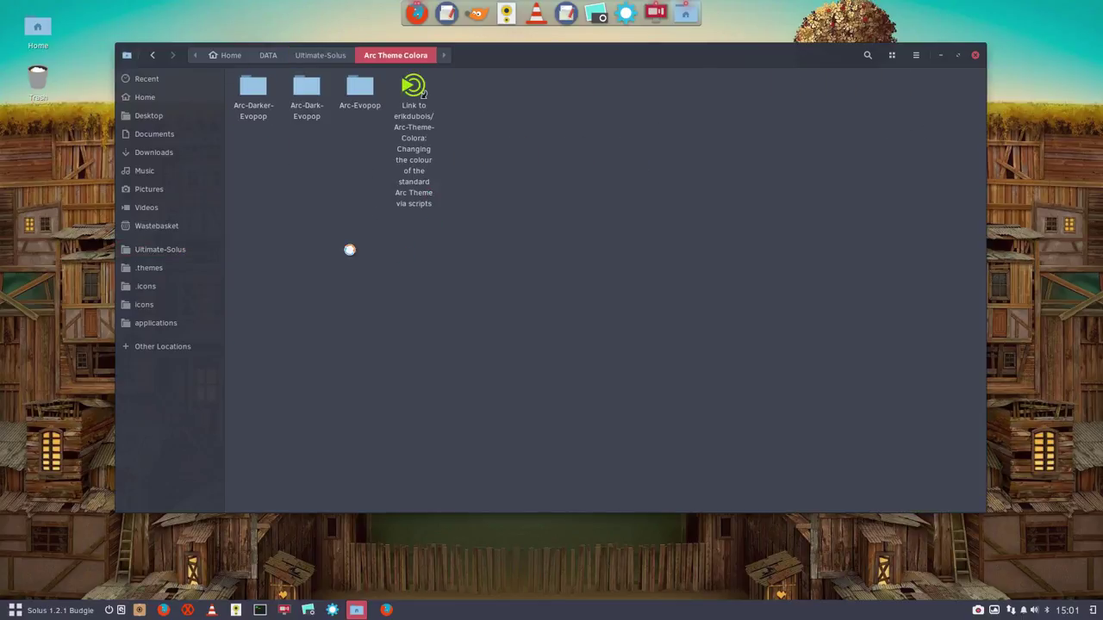
Copy the Arc-Darker-Evopop, Arc-Dark-Evopop and Arc-Evopop folders into the .themes folder and close the file manager
left_click_drag(257, 162, 379, 92)
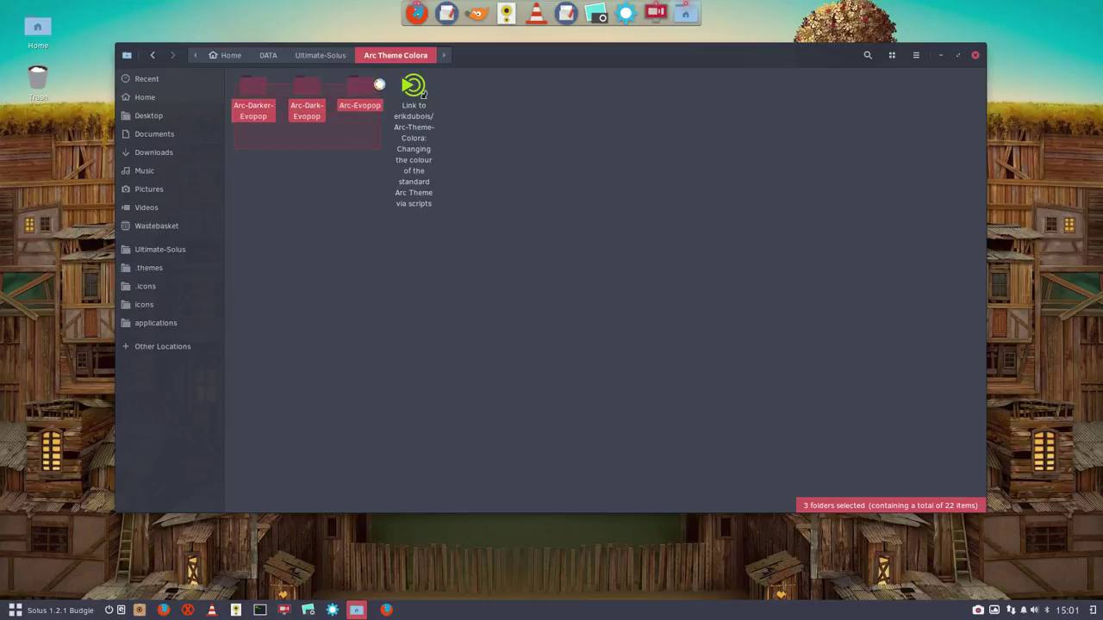
right_click(362, 91)
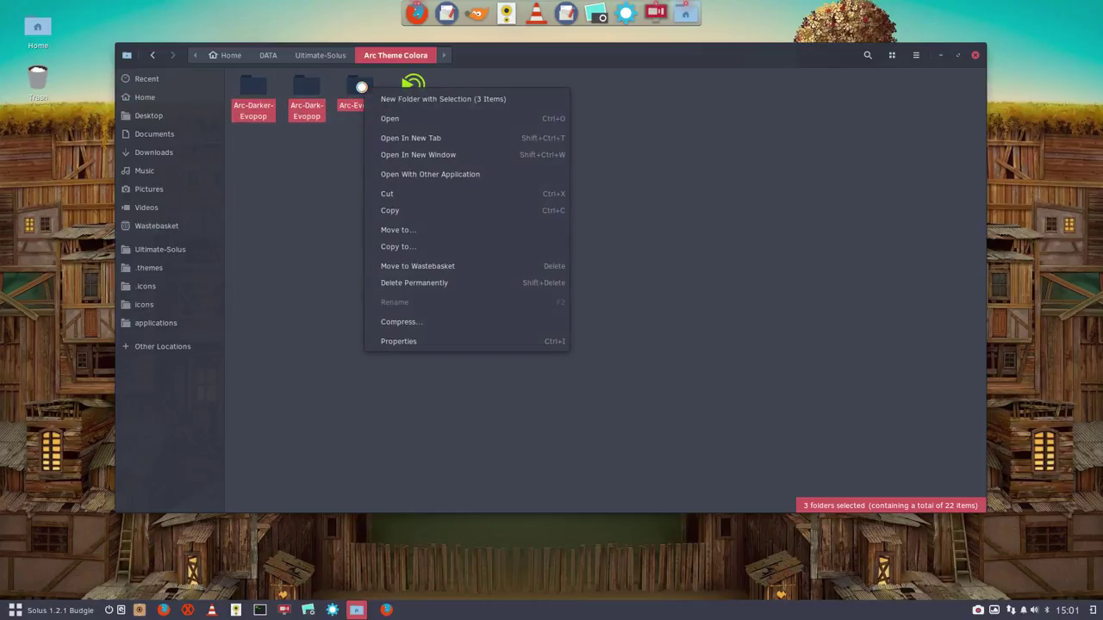
left_click(443, 212)
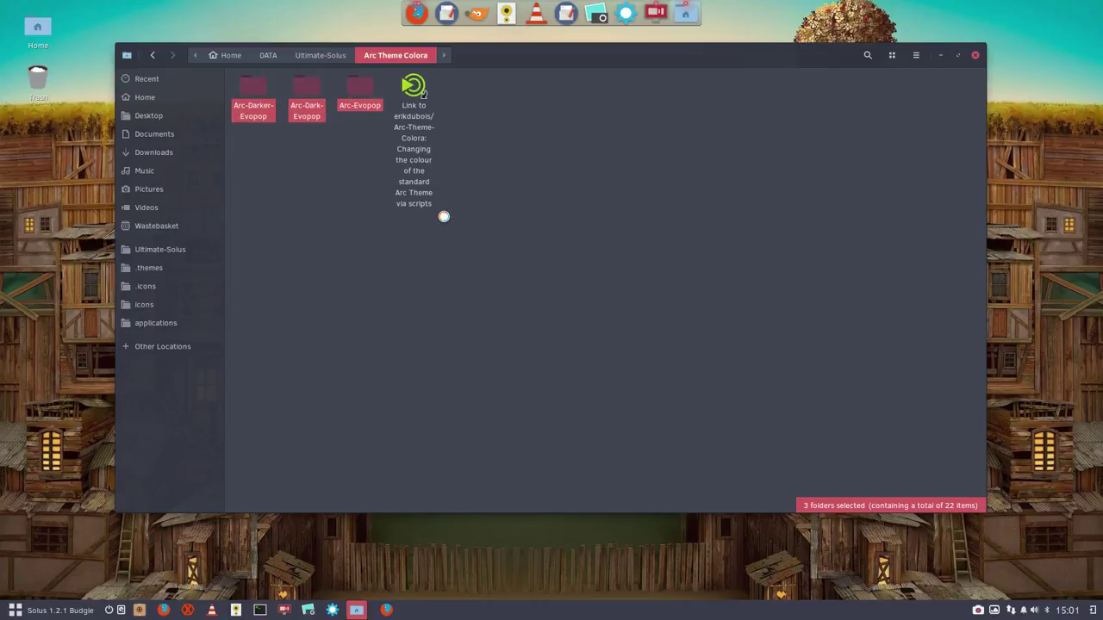
left_click(168, 268)
right_click(386, 227)
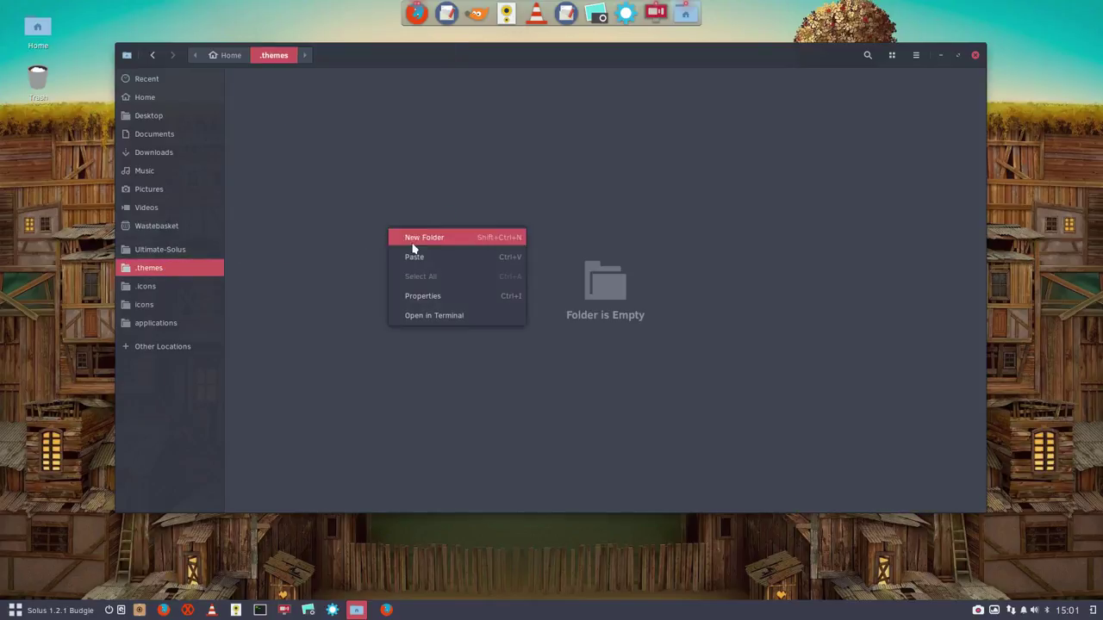
left_click(428, 266)
left_click(429, 303)
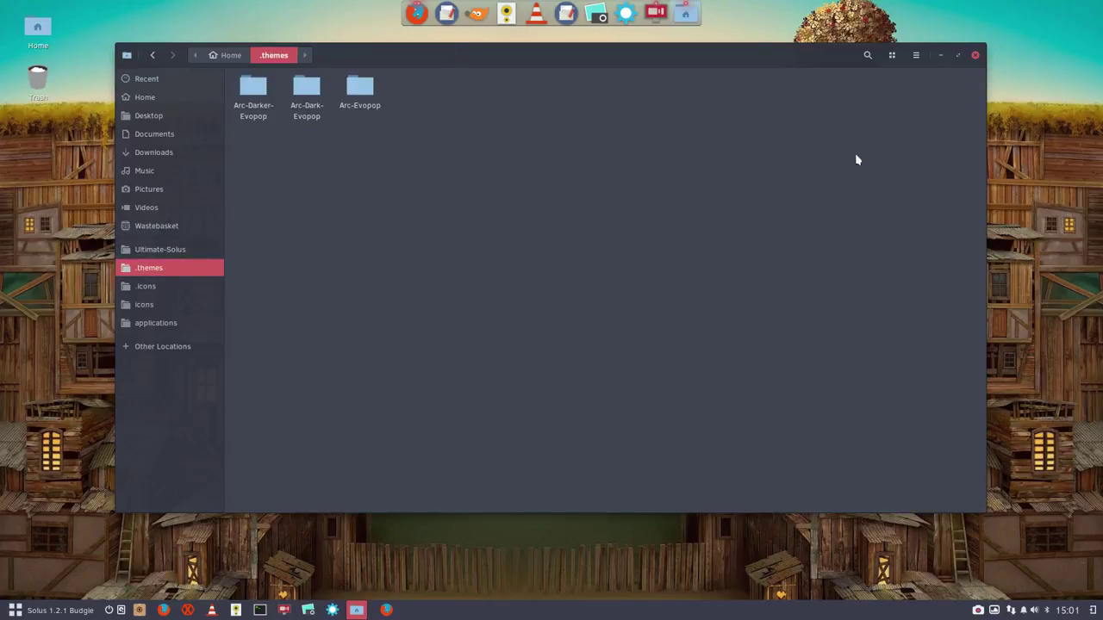
left_click(974, 55)
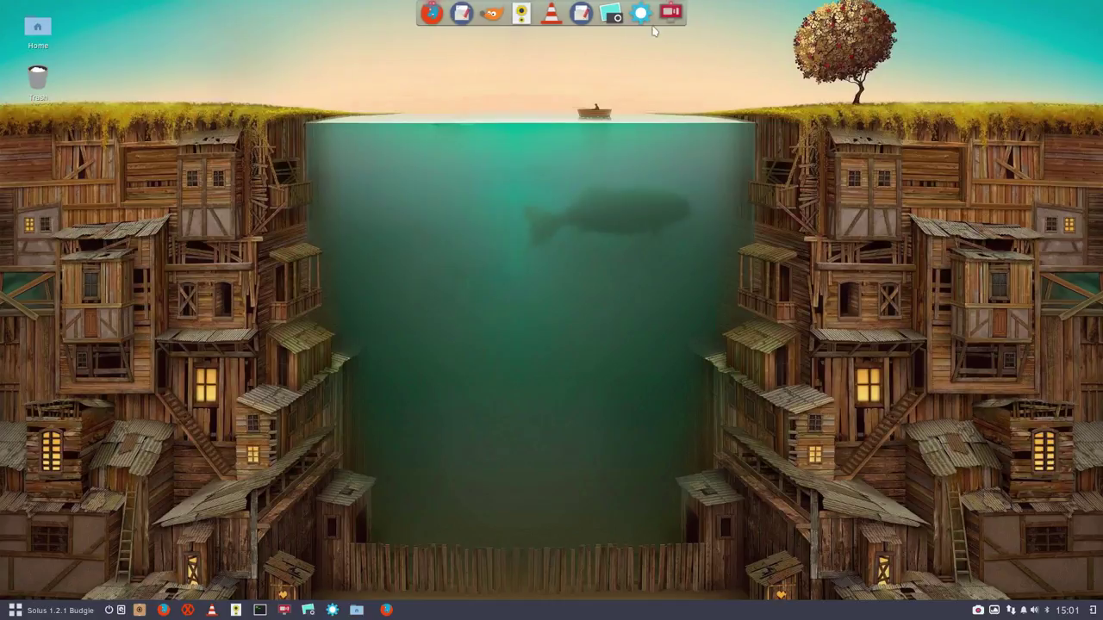
Open Tweak Tool and set the GTK+ theme to Arc-Dark-Evopop
left_click(641, 17)
left_click(687, 196)
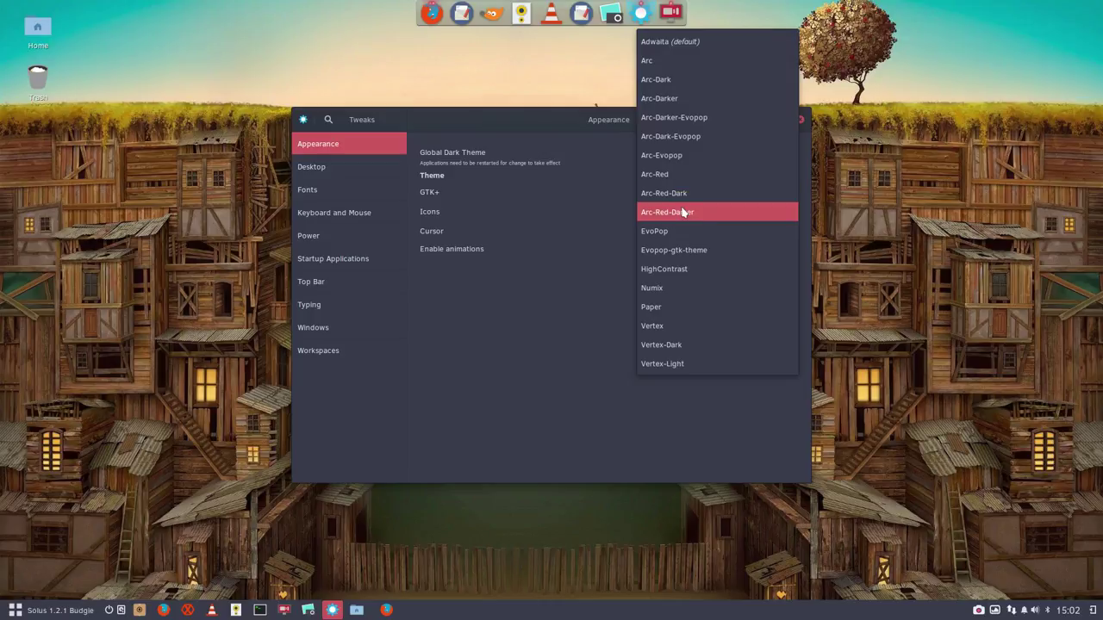
left_click(695, 137)
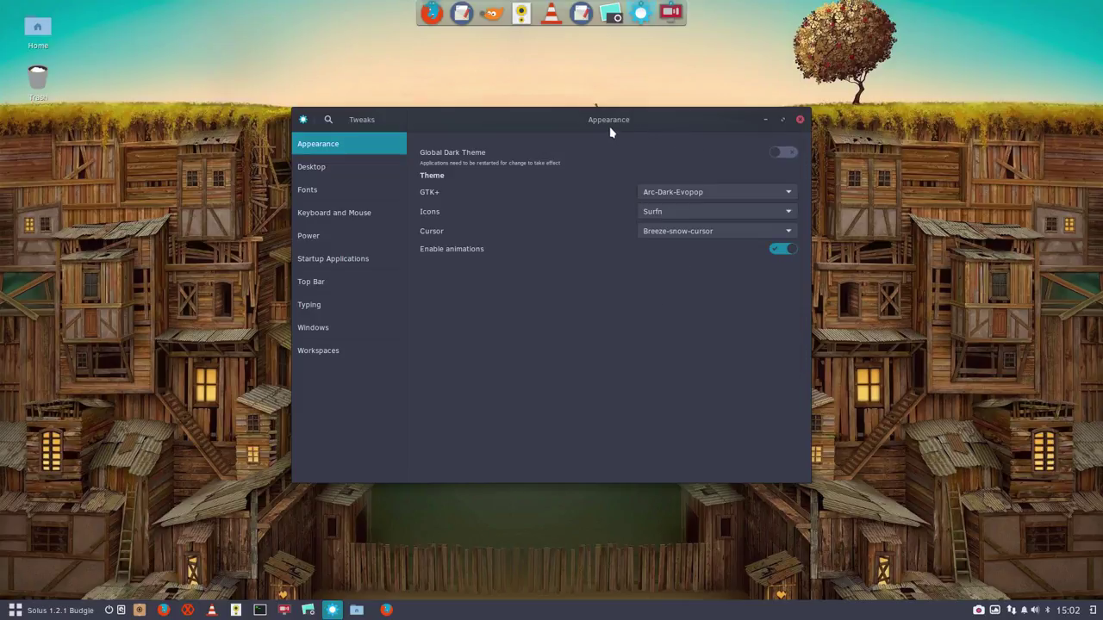
Move the Tweaks window aside and set the icon theme to Surfn Evopop
left_click_drag(610, 131, 754, 131)
left_click(831, 202)
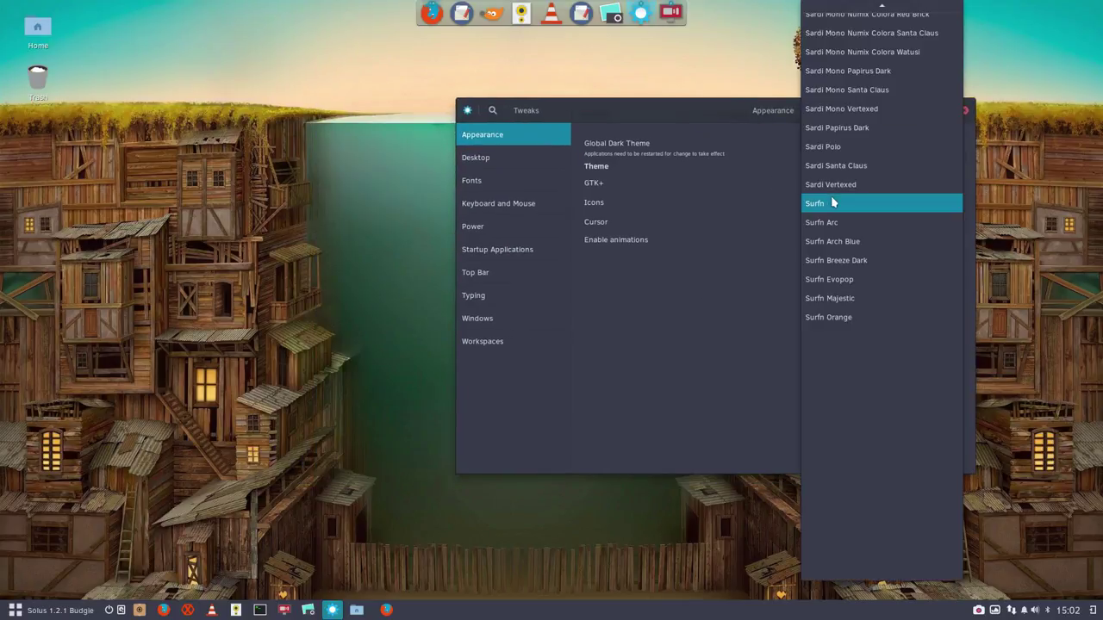
scroll(849, 224, "up", 5)
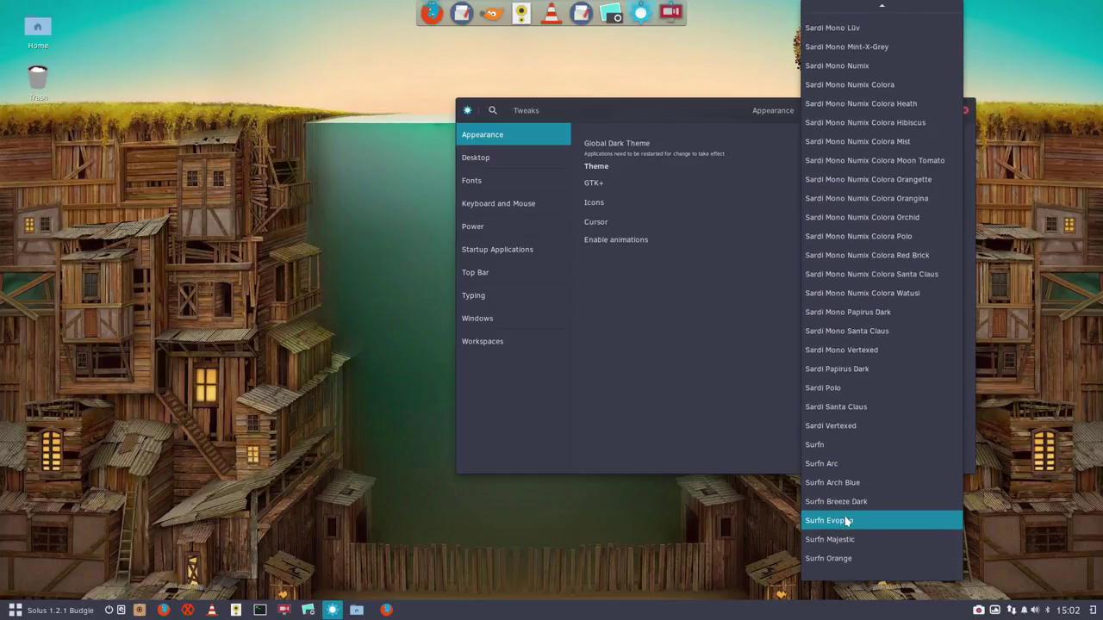
left_click(829, 522)
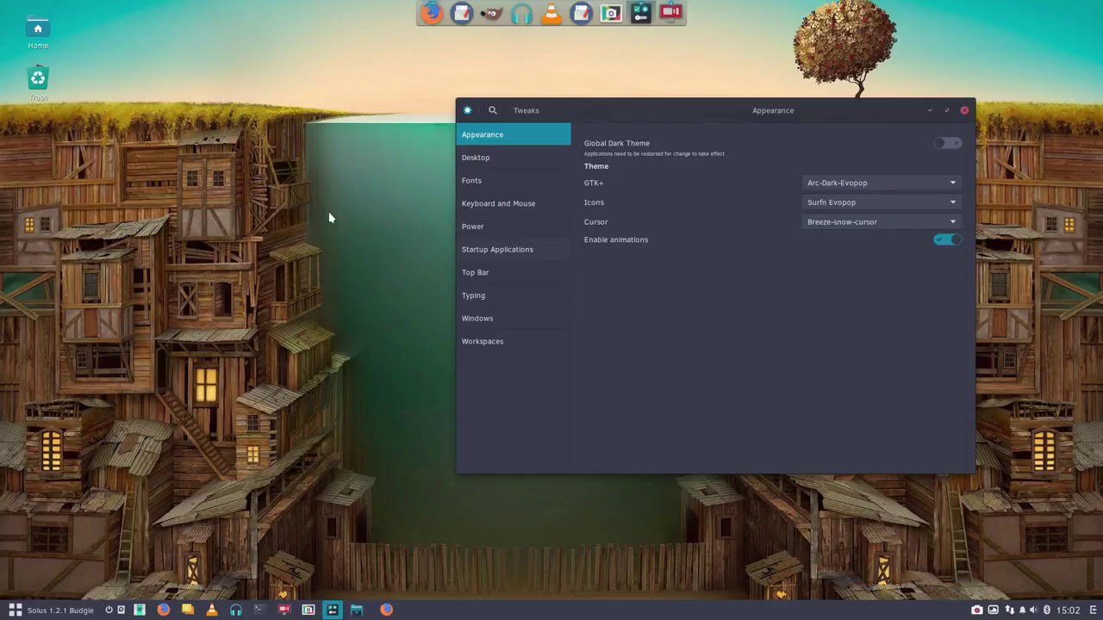
Open the Home folder beside the Tweaks window to compare the theme in both, and close Tweaks
left_click(135, 84)
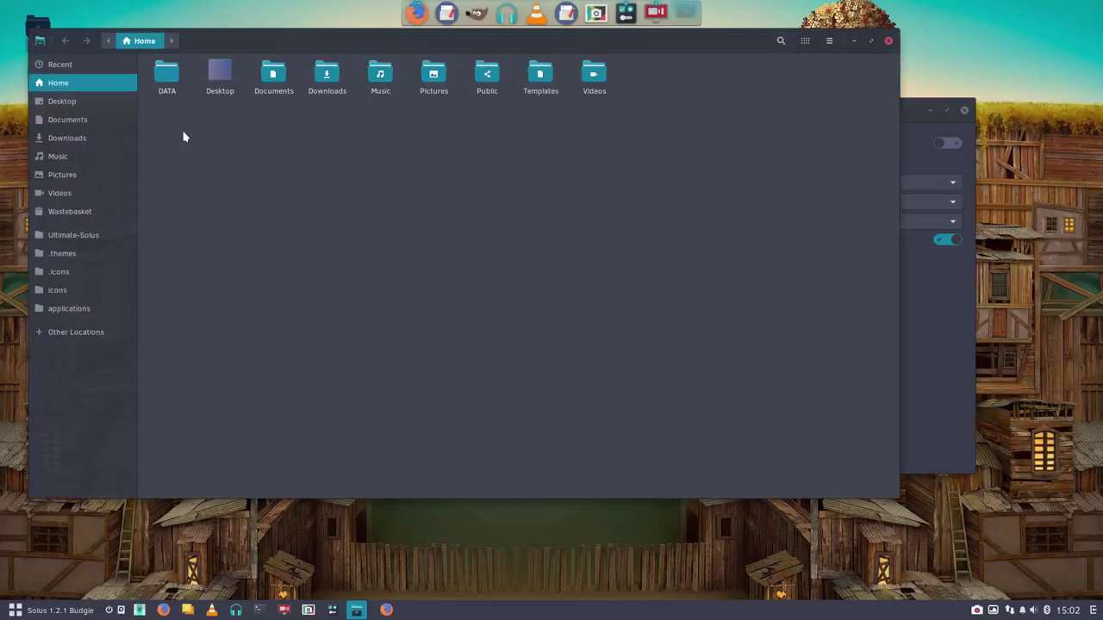
left_click_drag(470, 44, 686, 228)
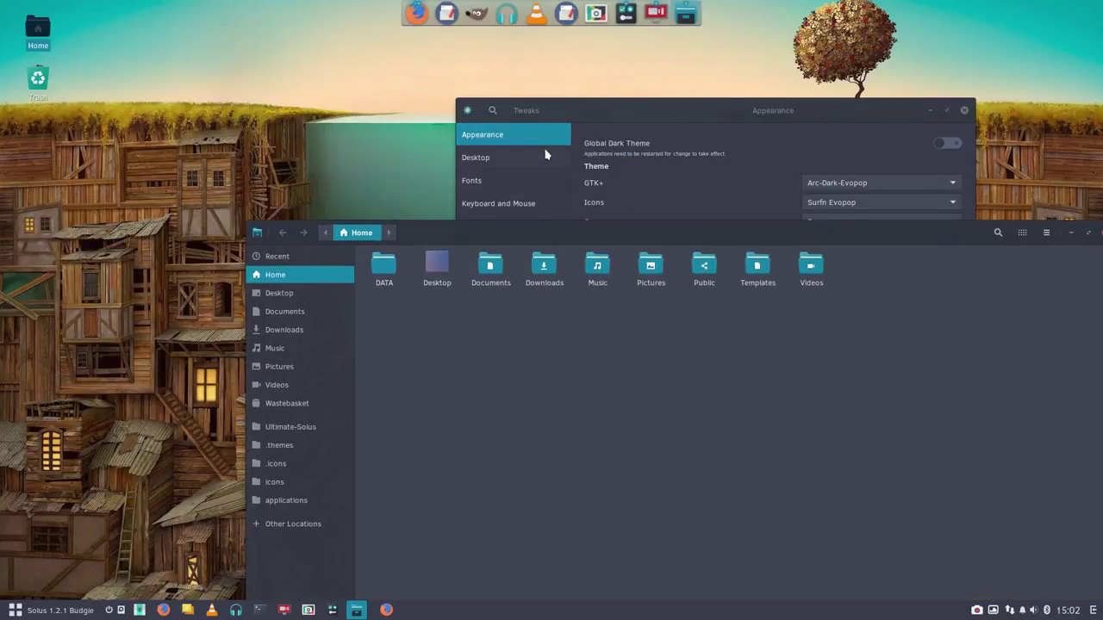
left_click(555, 146)
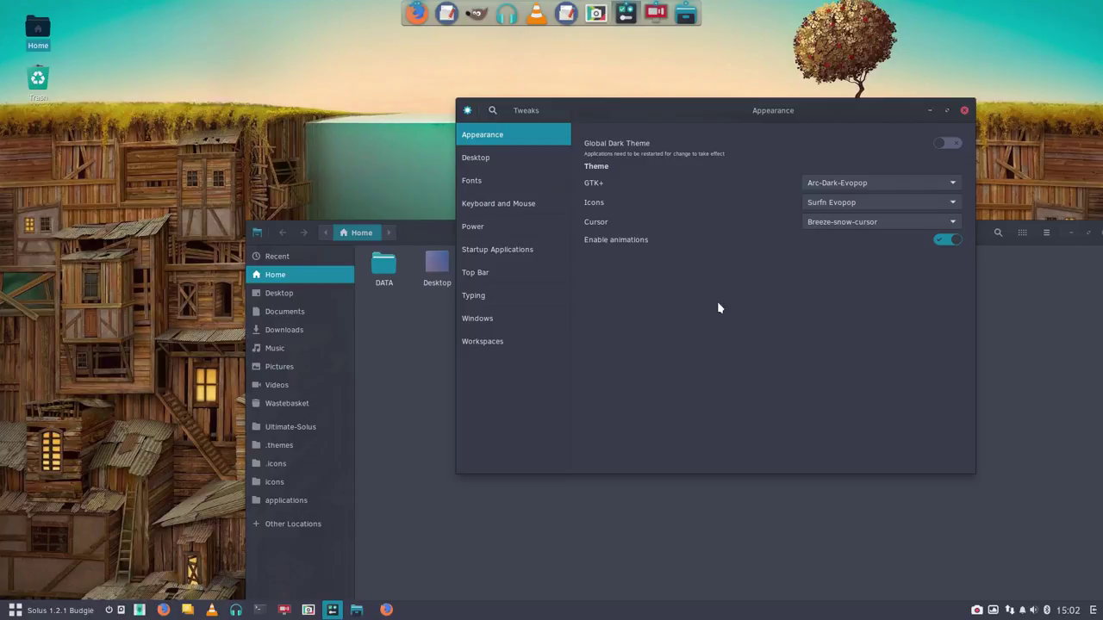
left_click(430, 361)
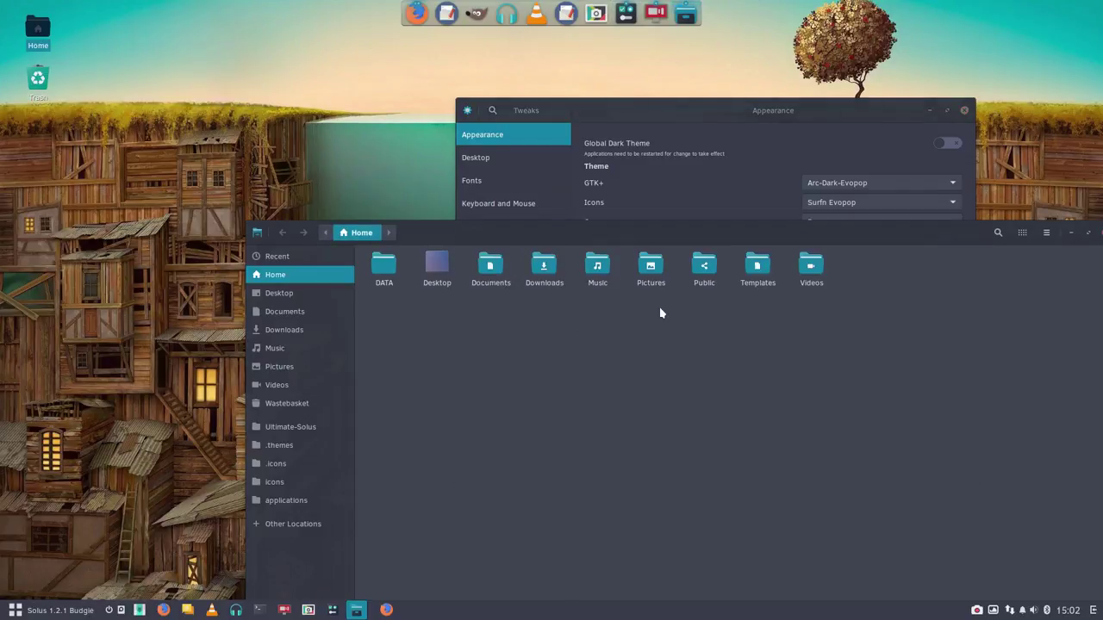
left_click(964, 112)
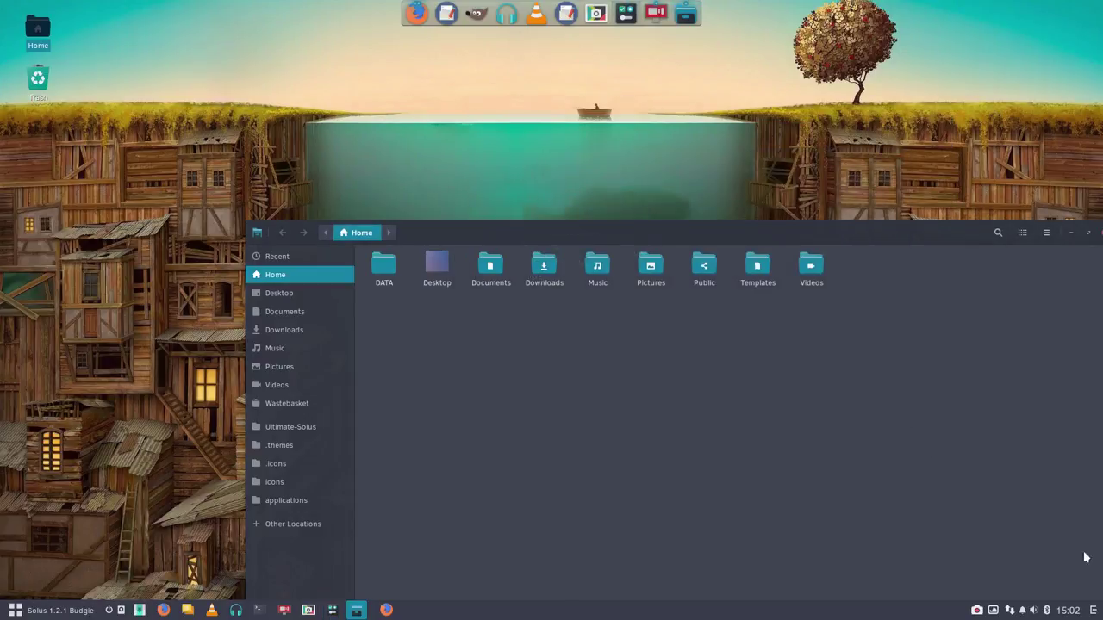
Inspect the new theme in the Applets sidebar and the application menu, and close both
left_click(1093, 610)
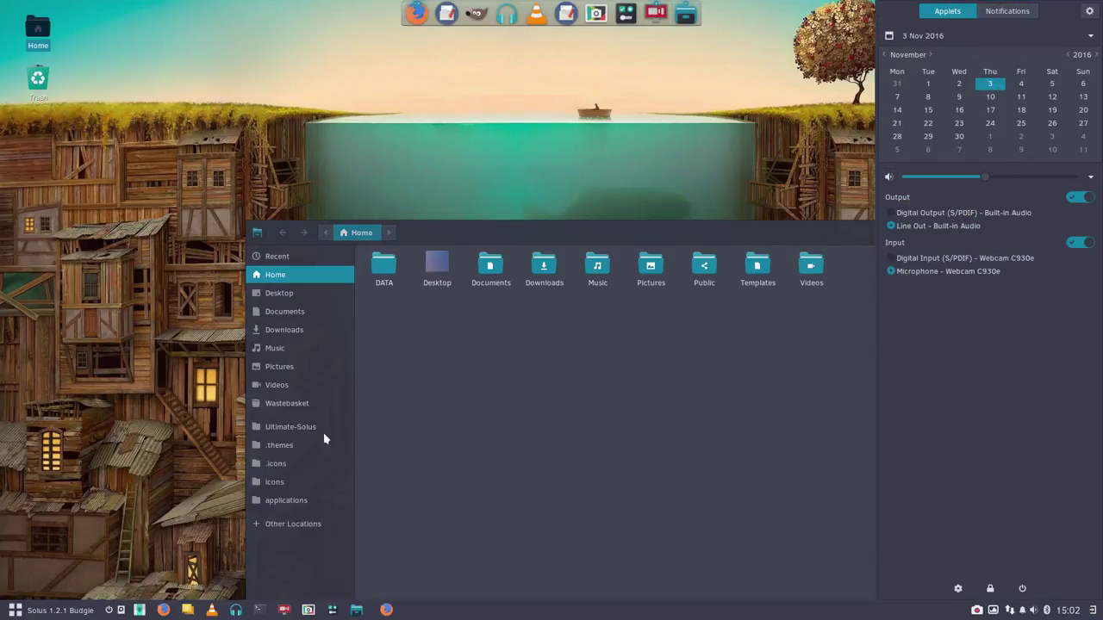
left_click(56, 612)
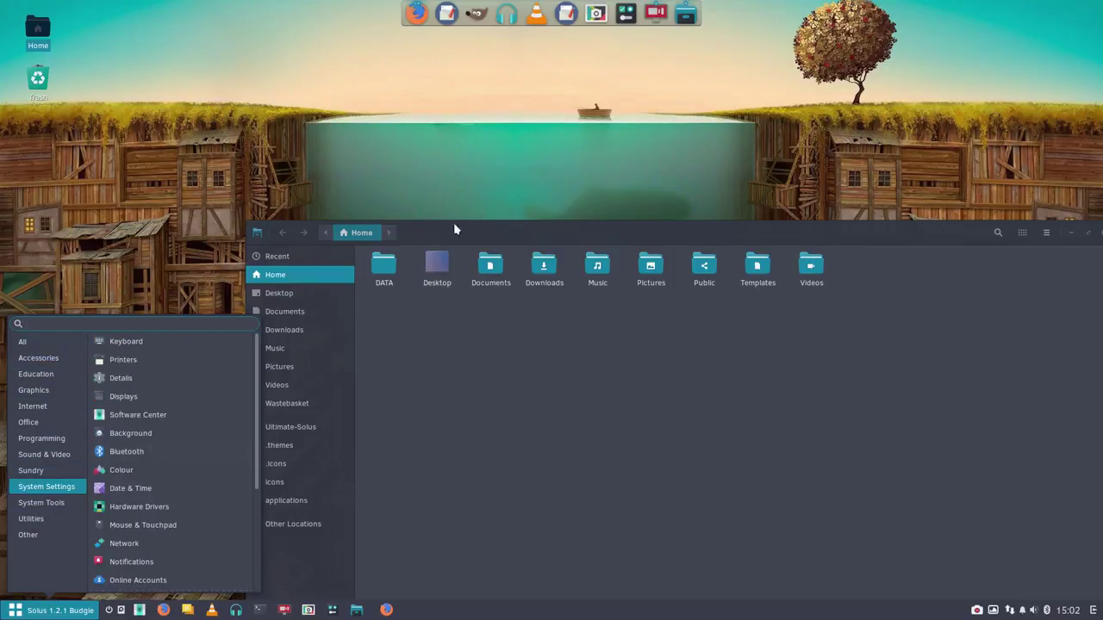
left_click(604, 127)
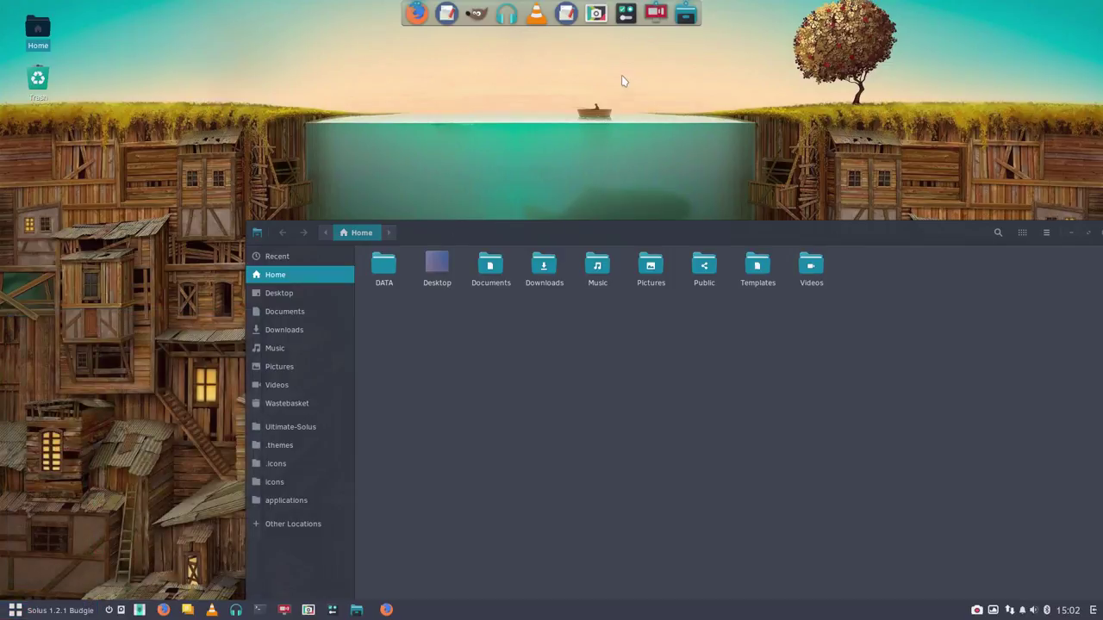
Reopen Tweak Tool, view the Desktop, Fonts, and Keyboard and Mouse settings in the new theme, and close it
left_click(626, 15)
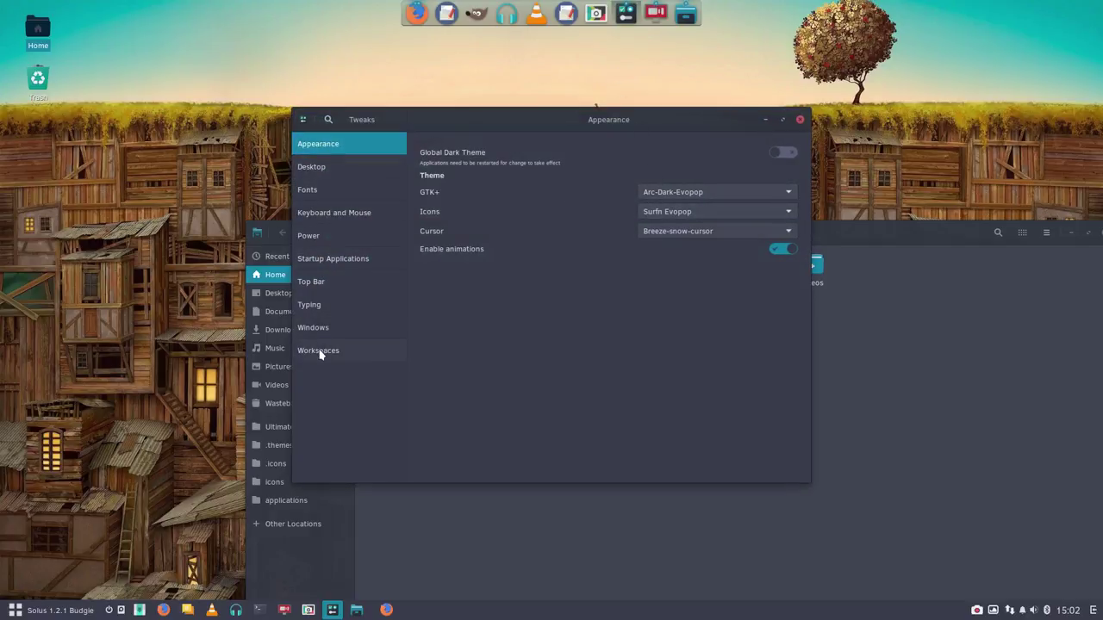
left_click(335, 165)
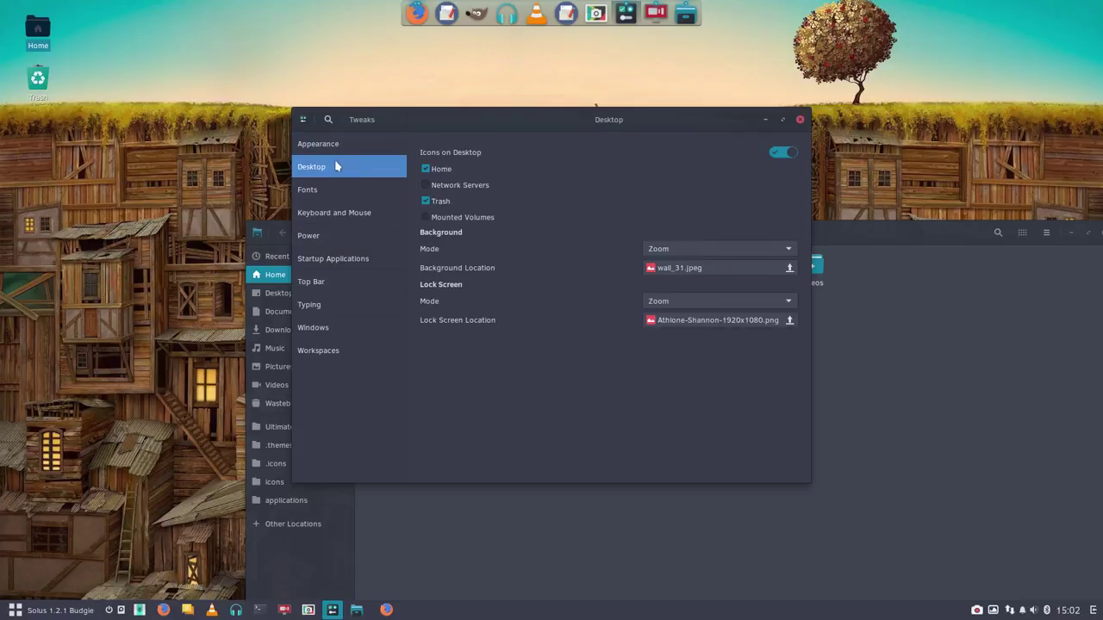
left_click(327, 191)
left_click(325, 214)
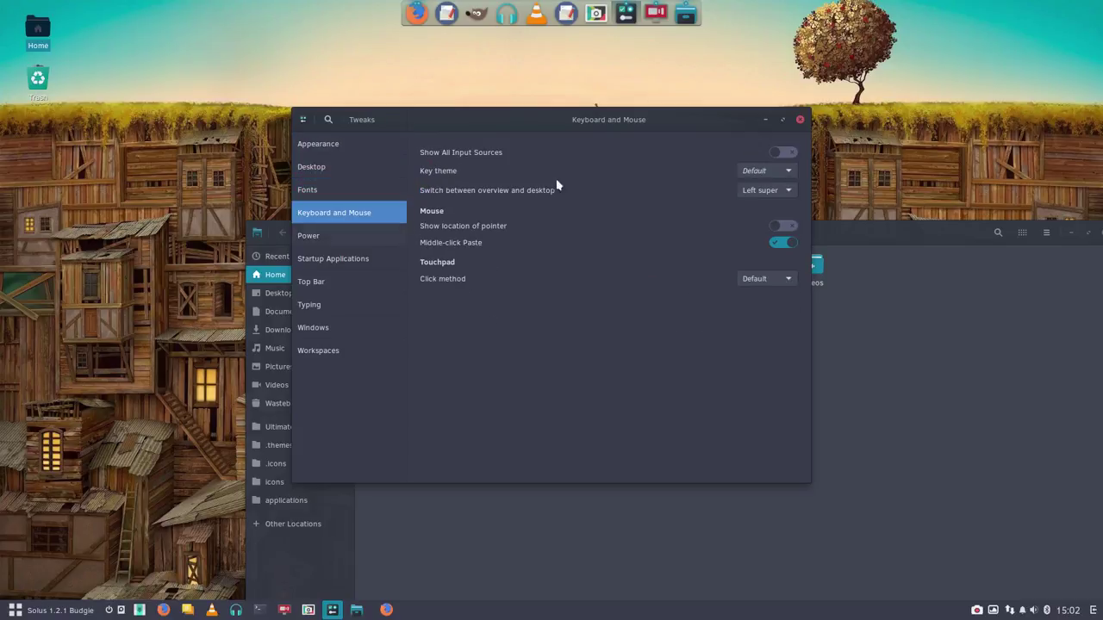
left_click(801, 122)
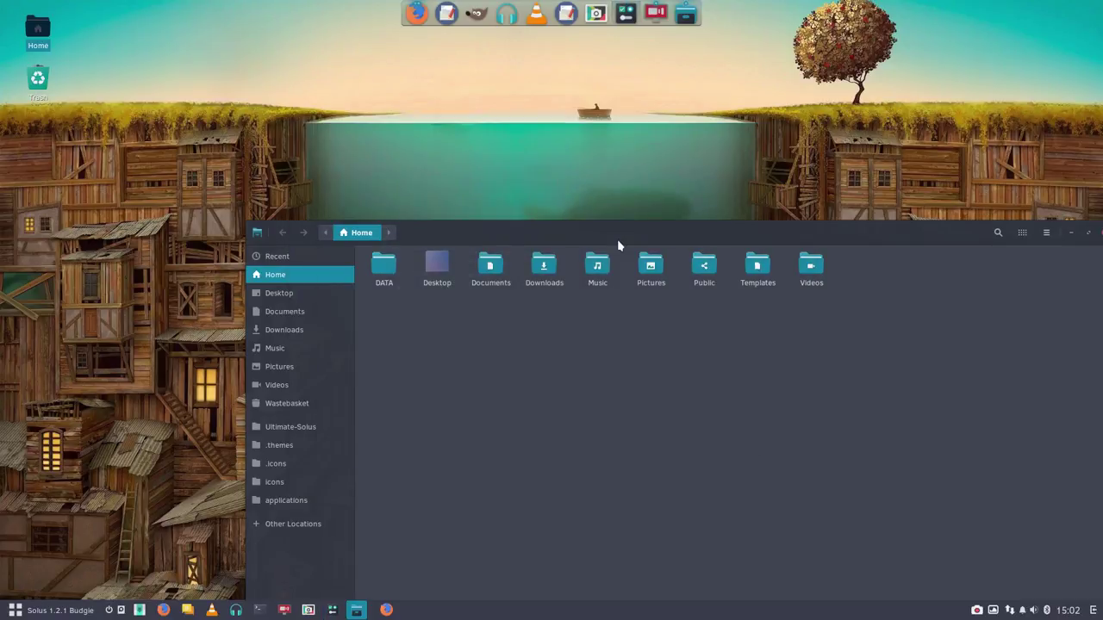
Close the file manager, view the Arc-Theme-Colora GitHub page in Firefox again, and minimize the browser
left_click_drag(737, 237, 651, 117)
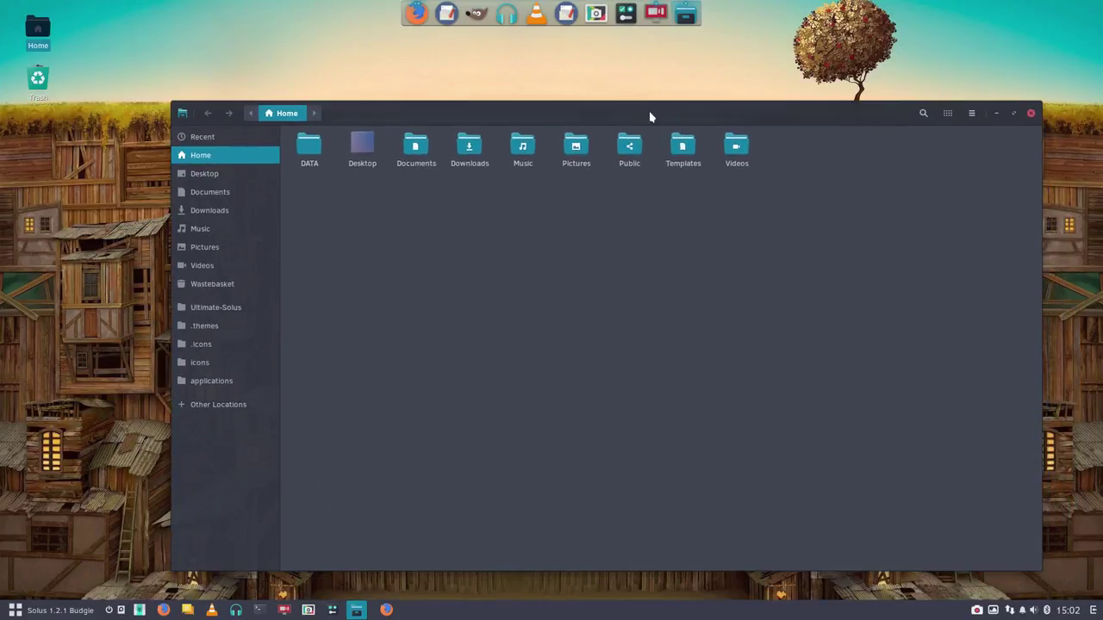
left_click(1031, 114)
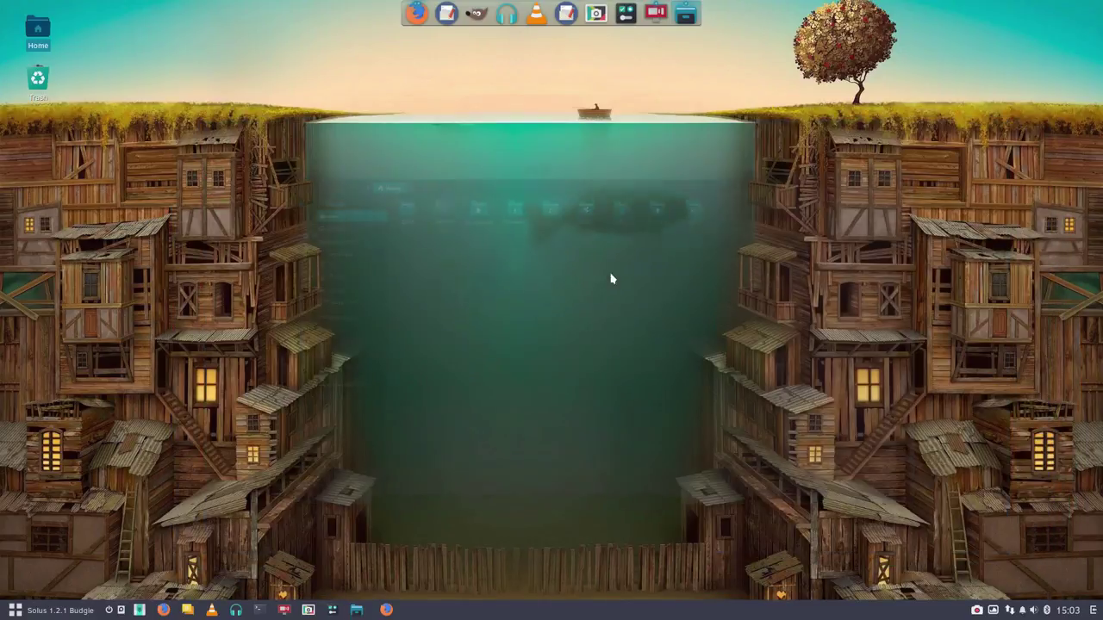
left_click(386, 610)
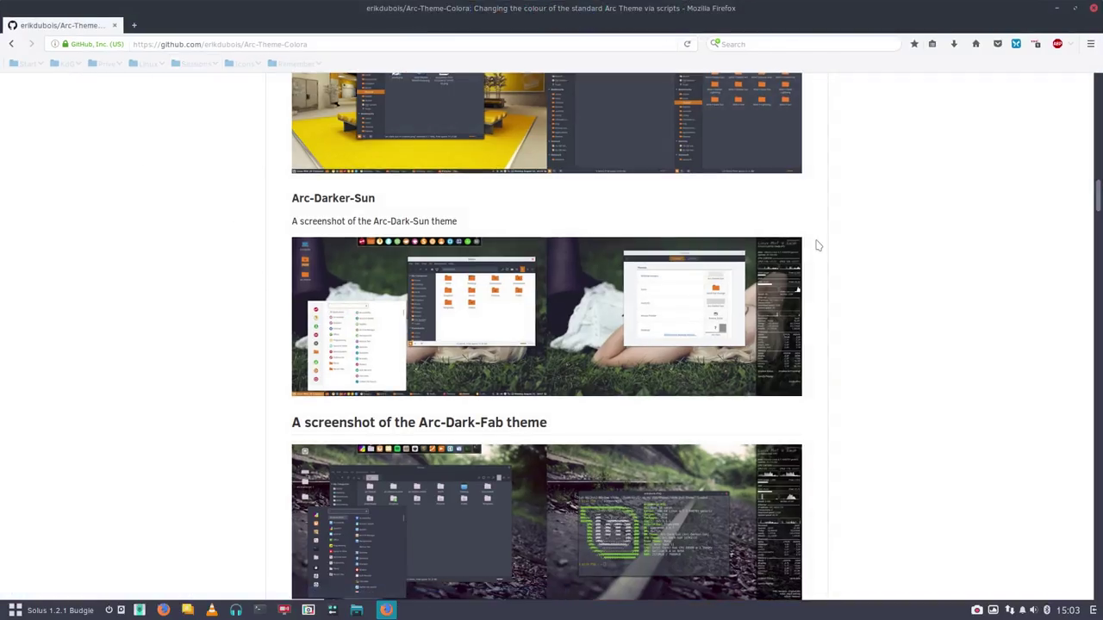
left_click(1058, 10)
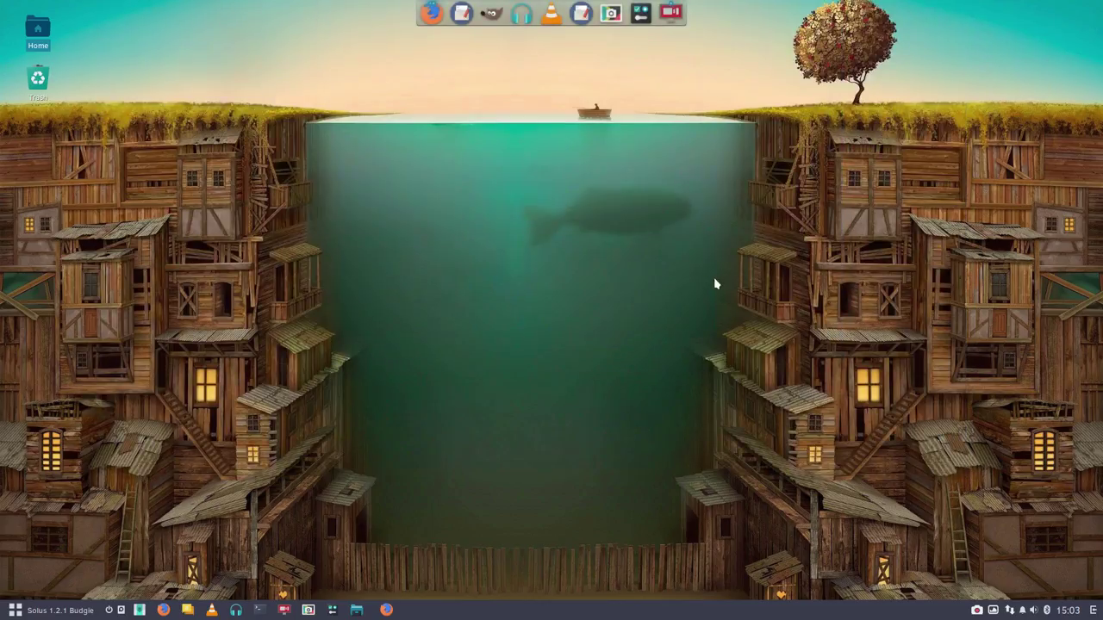